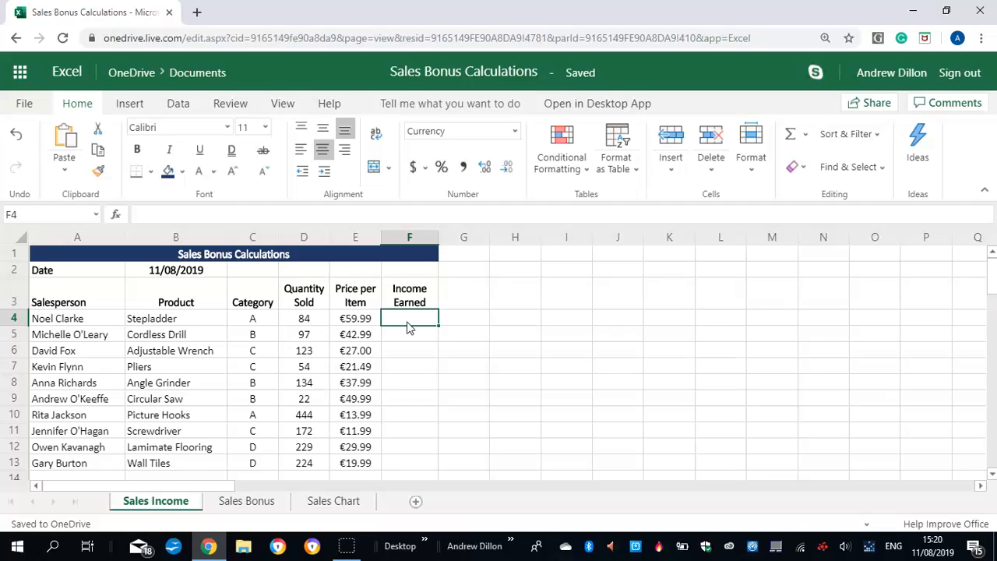
# Look over the Sales Income by Employee chart on the Sales Chart sheet and return to the Sales Income sheet
pyautogui.click(410, 322)
pyautogui.click(405, 315)
pyautogui.click(336, 503)
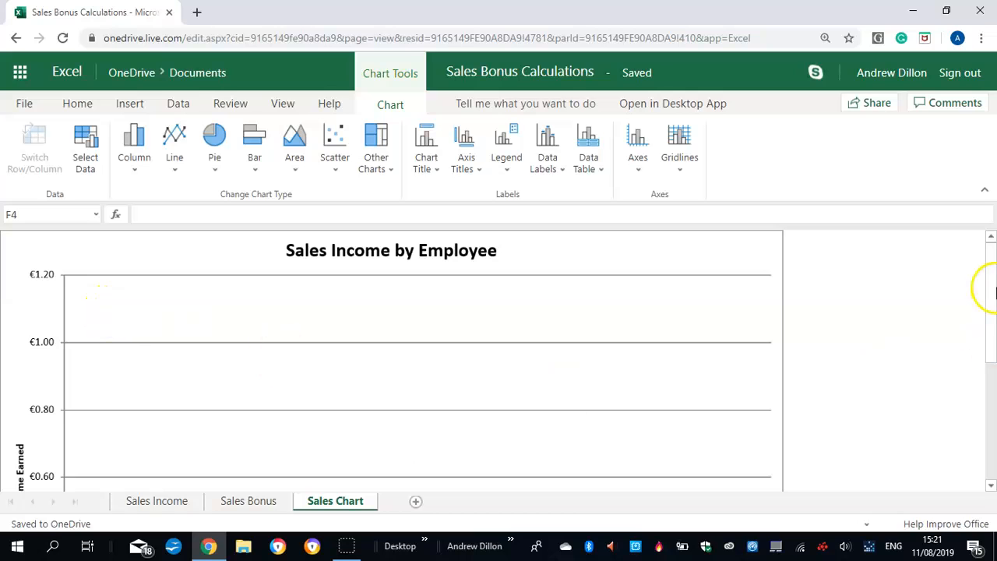
pyautogui.moveTo(991, 265); pyautogui.dragTo(992, 236)
pyautogui.click(160, 503)
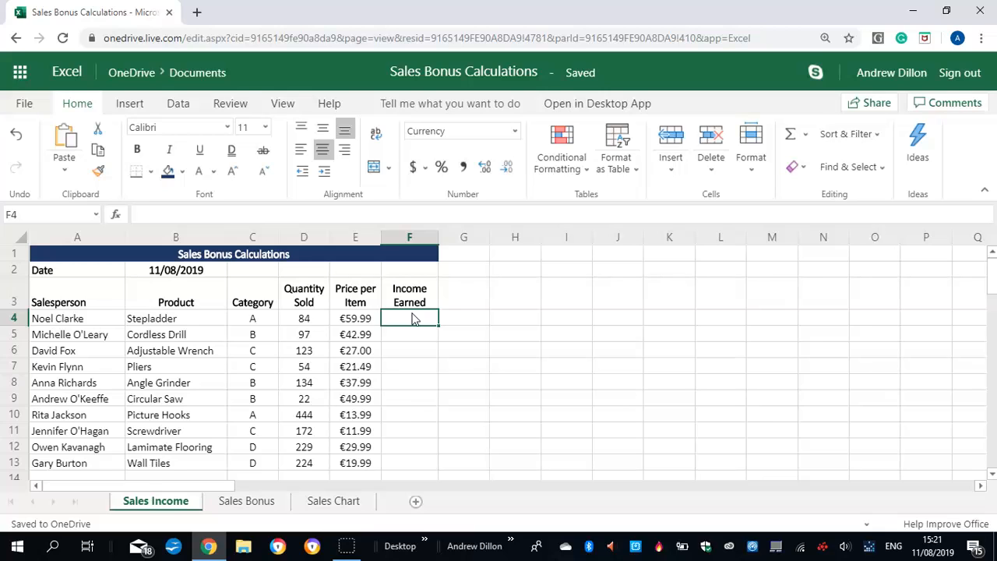
# Calculate Income Earned on the Sales Income sheet with =D4*E4 in F4 and fill the formula down to F13
pyautogui.write('=d4')
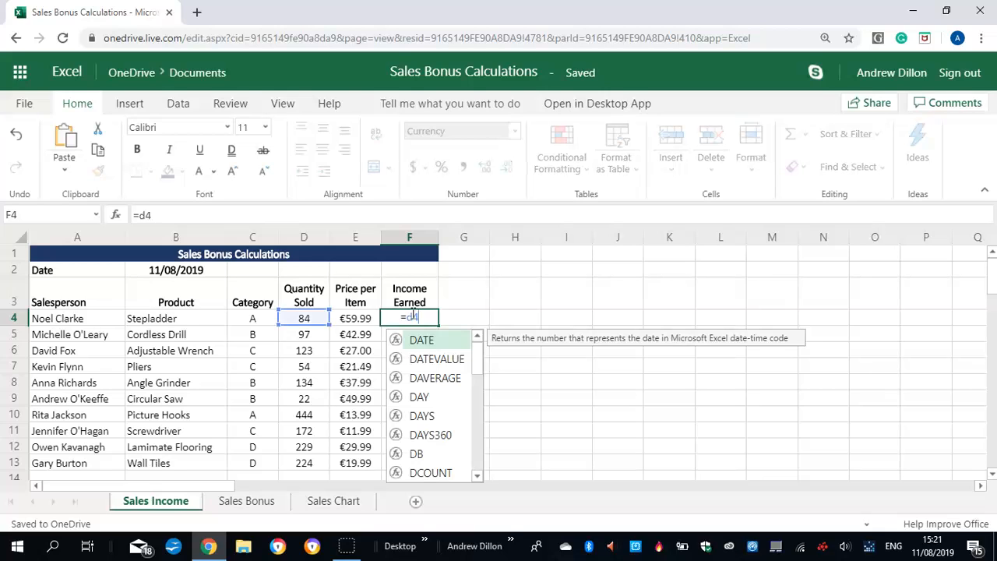
pyautogui.write('*')
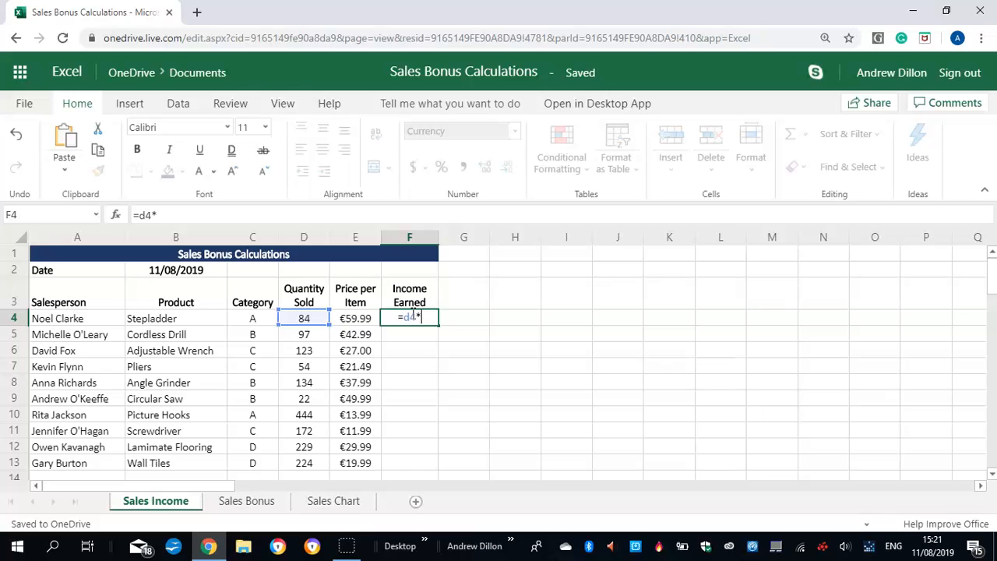
pyautogui.write('e4')
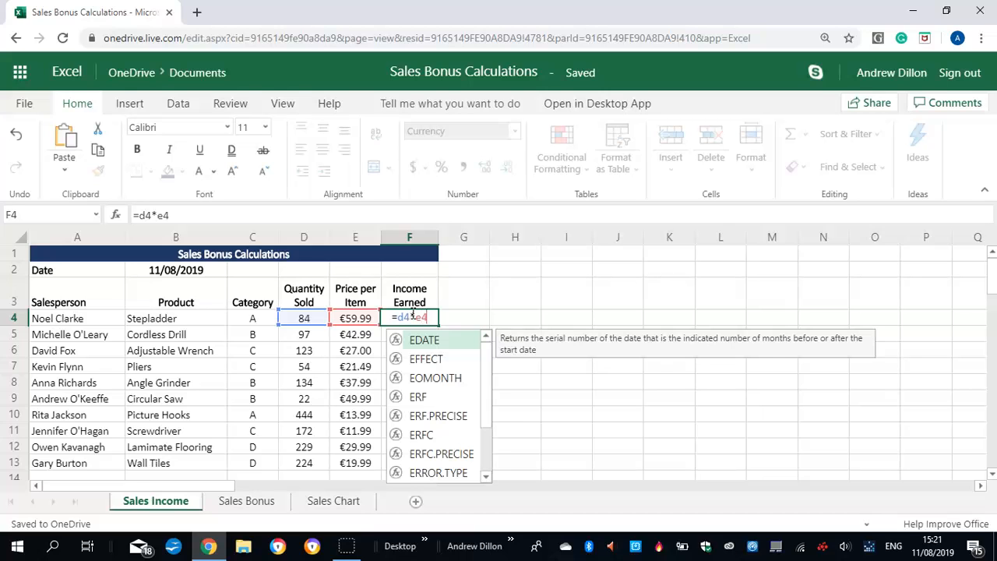
pyautogui.press('Return')
pyautogui.click(413, 317)
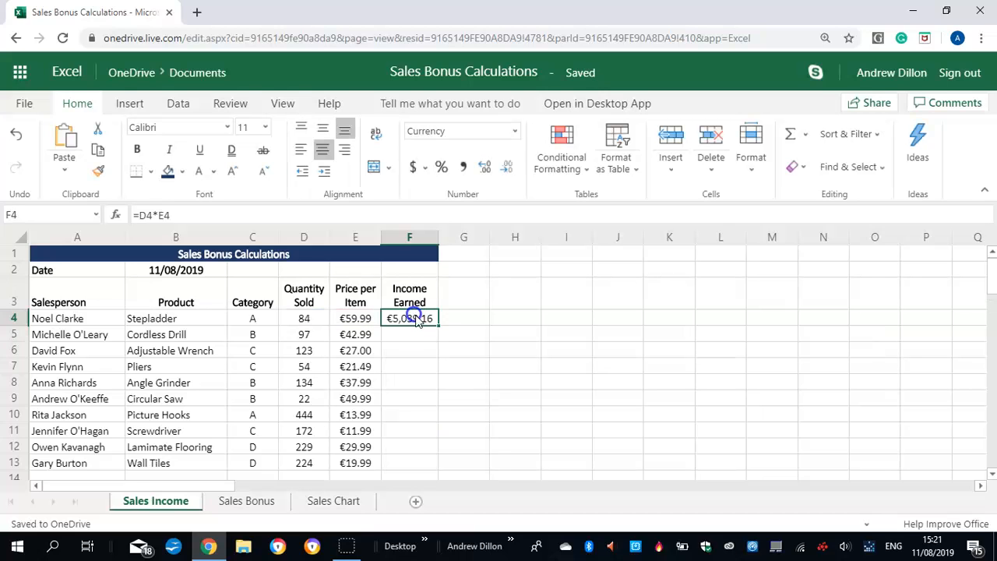
pyautogui.moveTo(437, 325); pyautogui.dragTo(413, 309)
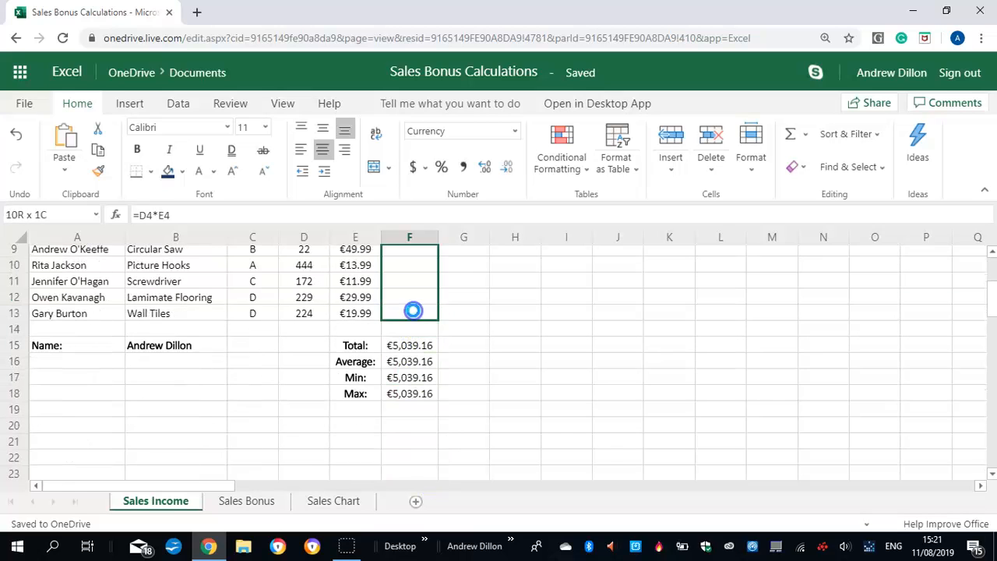
# Check the Total and Max formulas in F15 and F18 and the filled income formula in F13
pyautogui.click(404, 350)
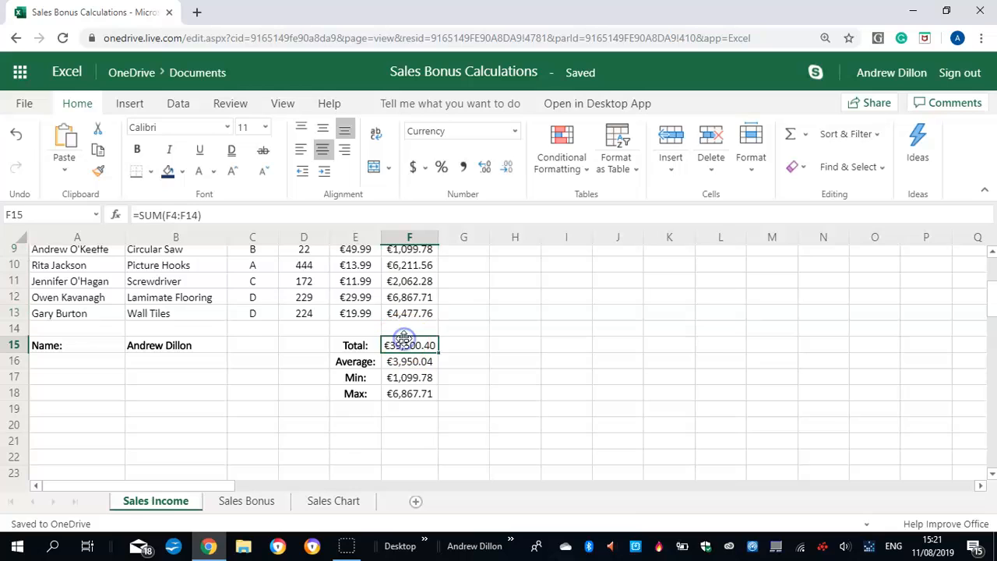
pyautogui.click(413, 396)
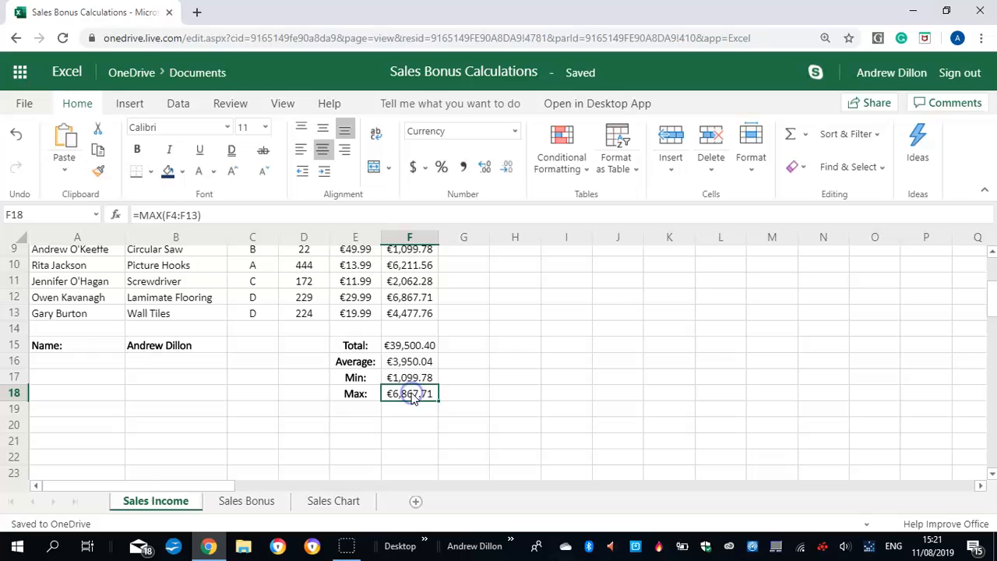
pyautogui.click(404, 350)
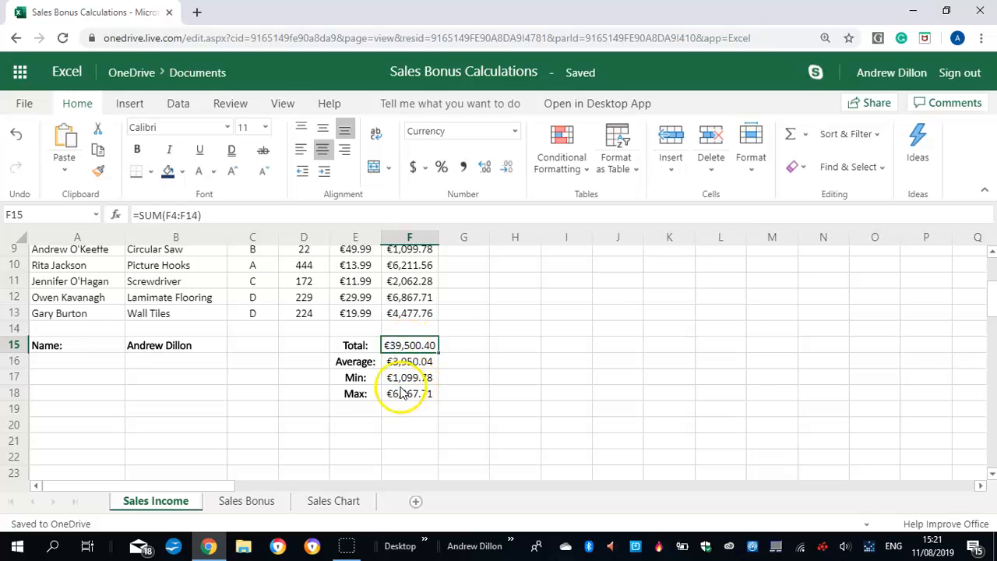
pyautogui.click(413, 314)
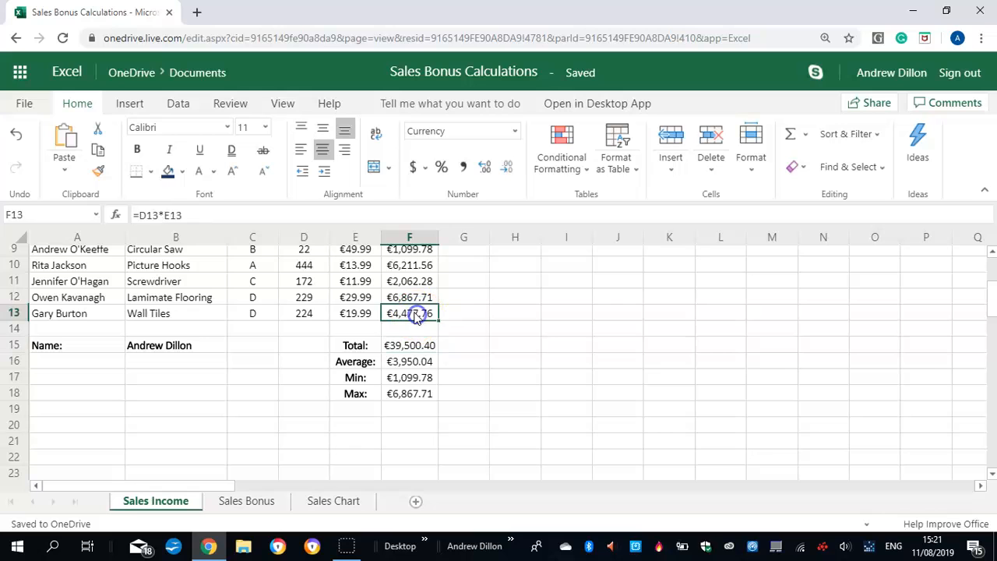
pyautogui.moveTo(983, 304); pyautogui.dragTo(989, 266)
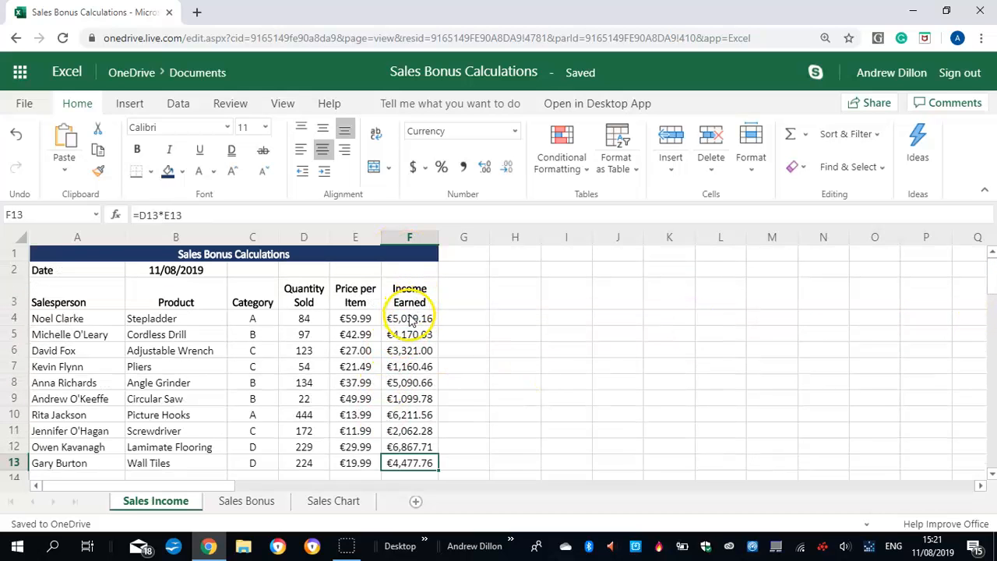
# On the Sales Bonus sheet, calculate Income Earned with =D4*E4 in F4 and fill the formula down to F13
pyautogui.click(238, 505)
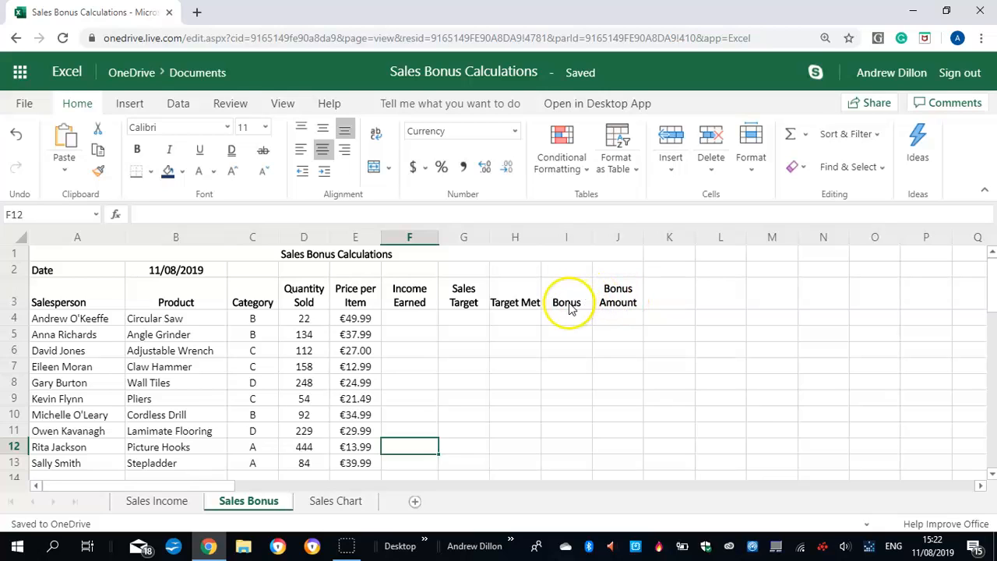
pyautogui.click(405, 321)
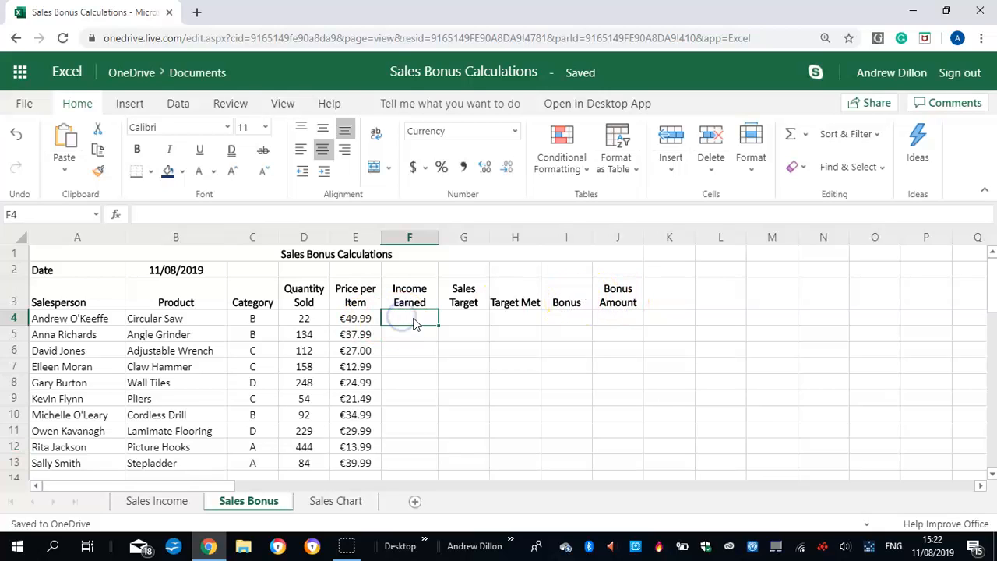
pyautogui.write('=')
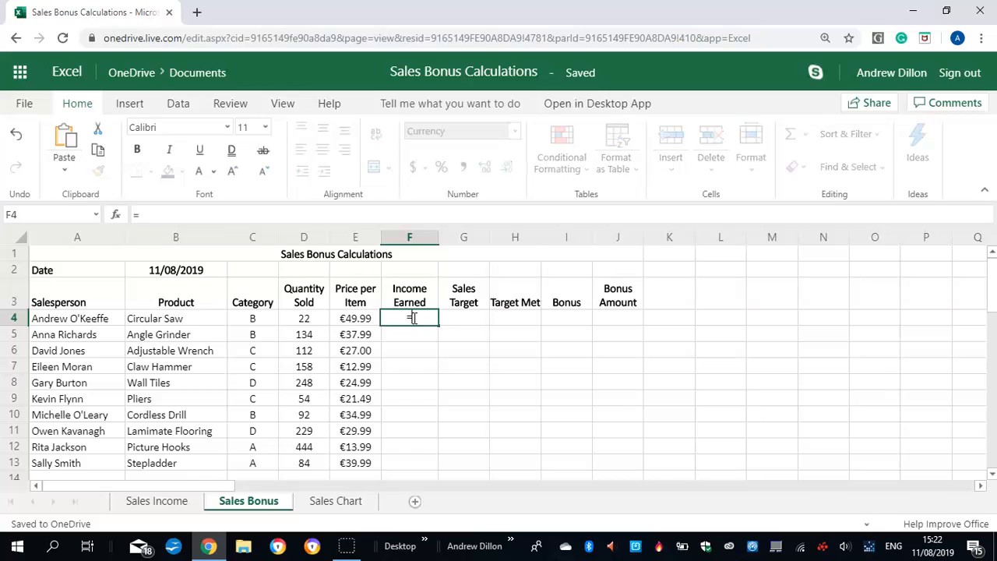
pyautogui.write('d4')
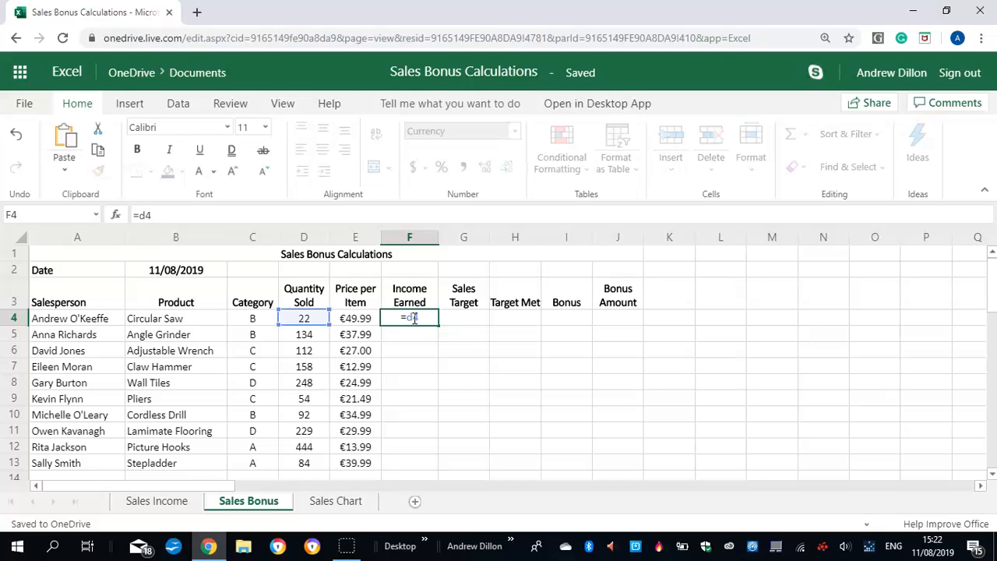
pyautogui.write('*e4')
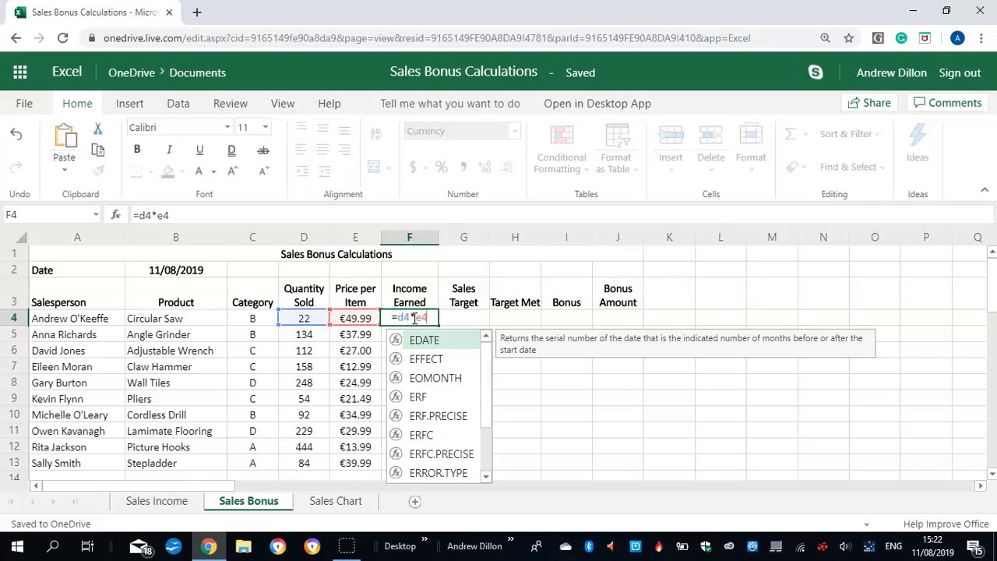
pyautogui.press('Return')
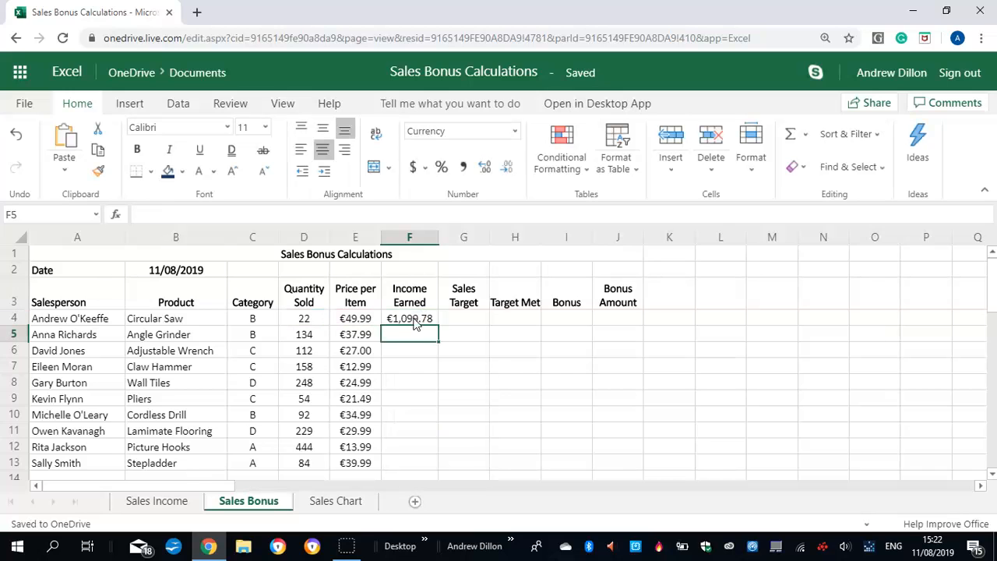
pyautogui.click(410, 318)
pyautogui.moveTo(438, 326)
pyautogui.mouseDown()
pyautogui.moveTo(444, 499)
pyautogui.moveTo(422, 325)
pyautogui.mouseUp()
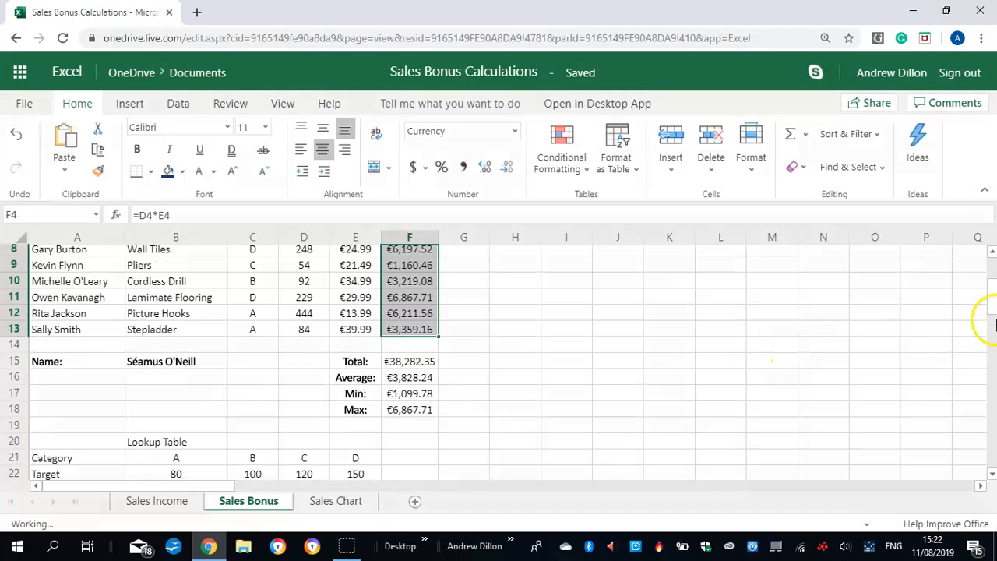
pyautogui.scroll(3, 991, 304)
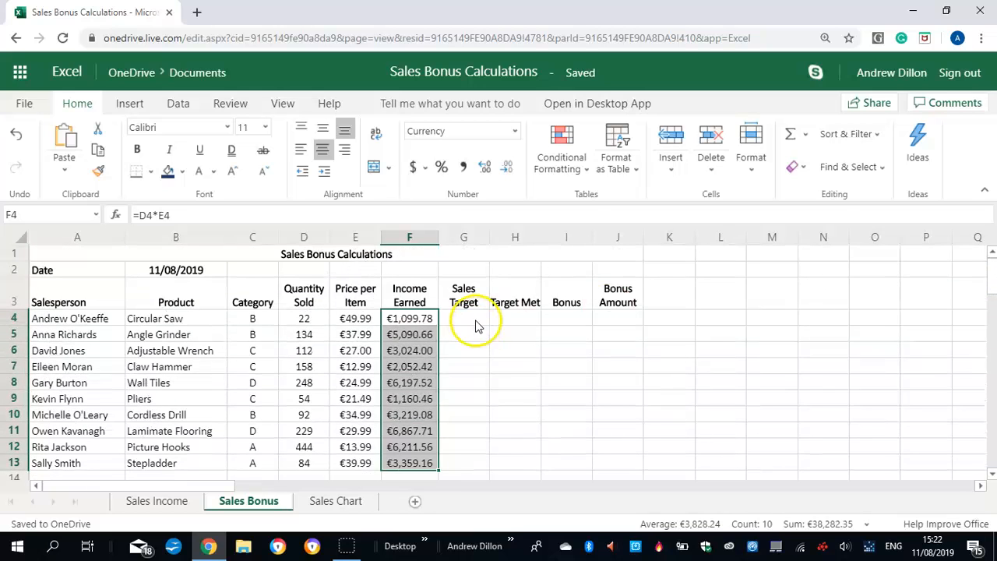
# Look up each Sales Target with =HLOOKUP(C4,table,2) in G4 and fill the formula down to G13
pyautogui.click(467, 317)
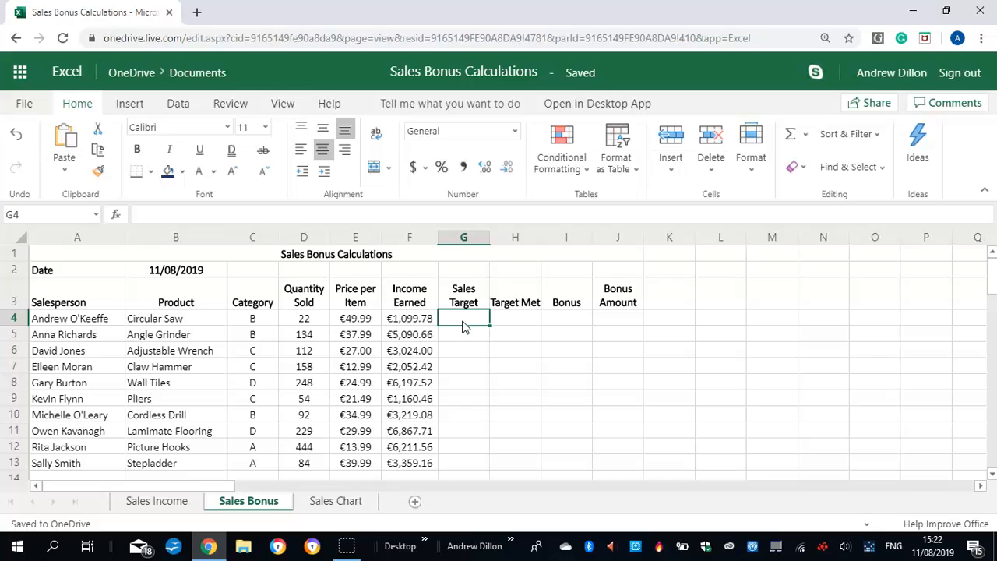
pyautogui.write('=')
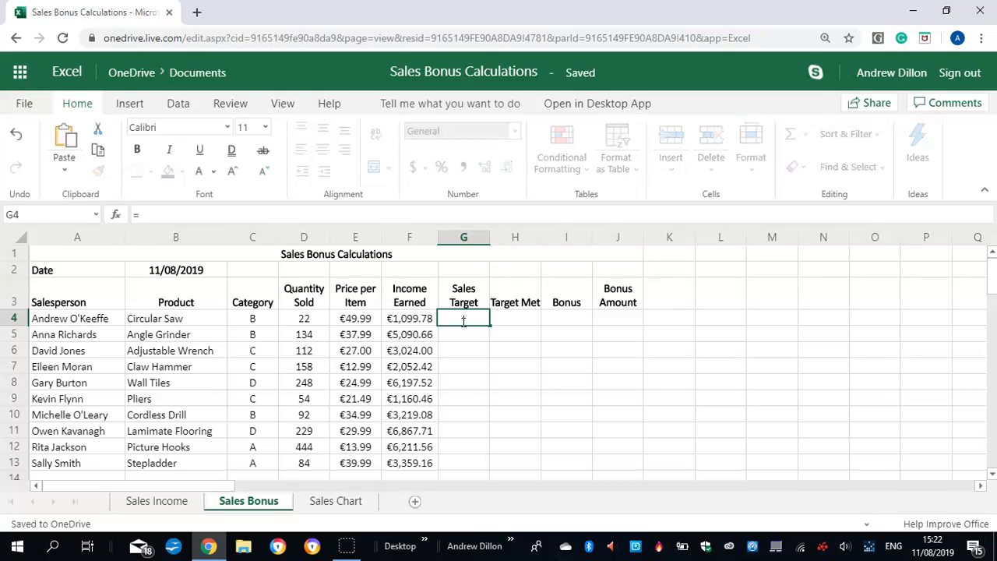
pyautogui.write('hlookup')
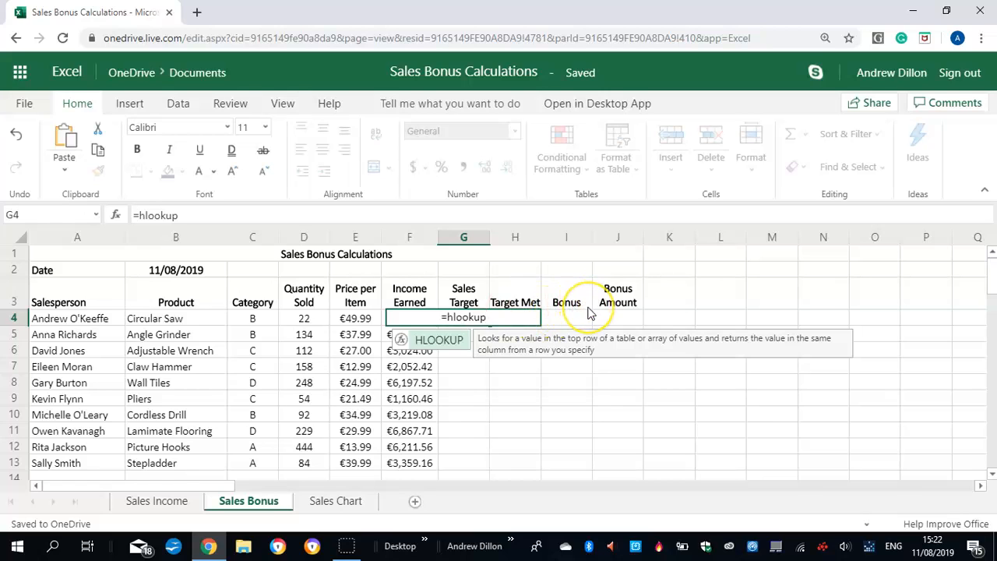
pyautogui.write('(')
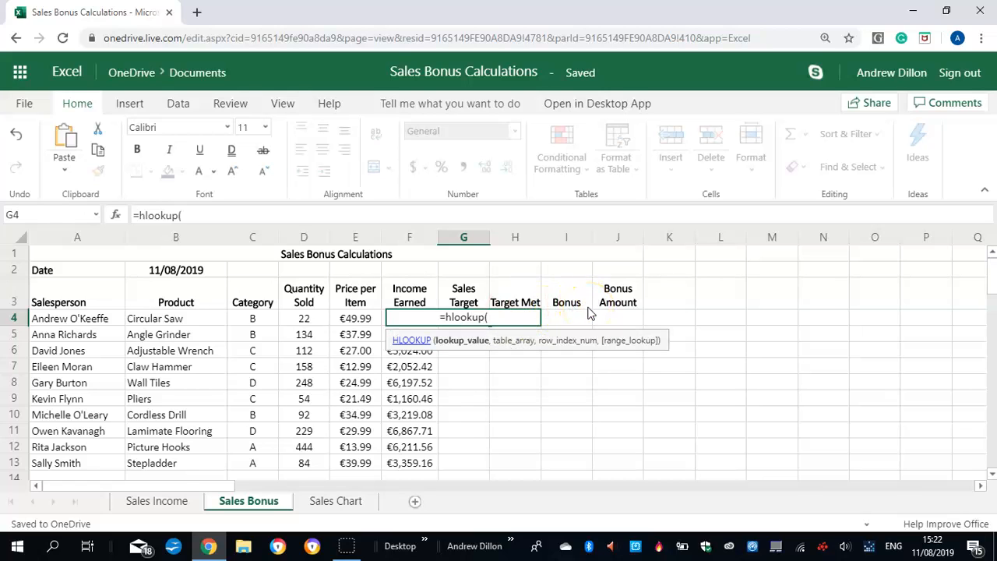
pyautogui.write('c4,')
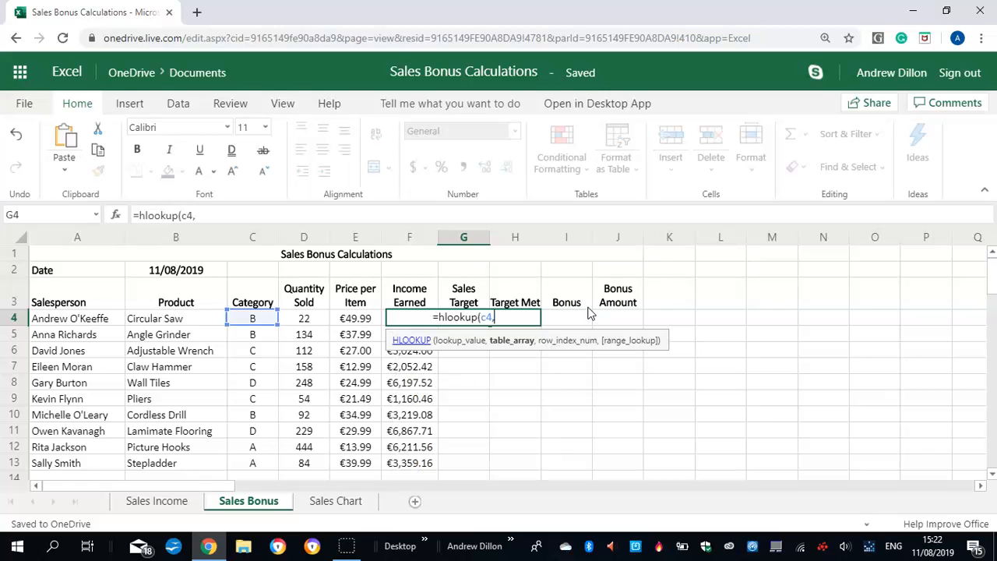
pyautogui.write('table,')
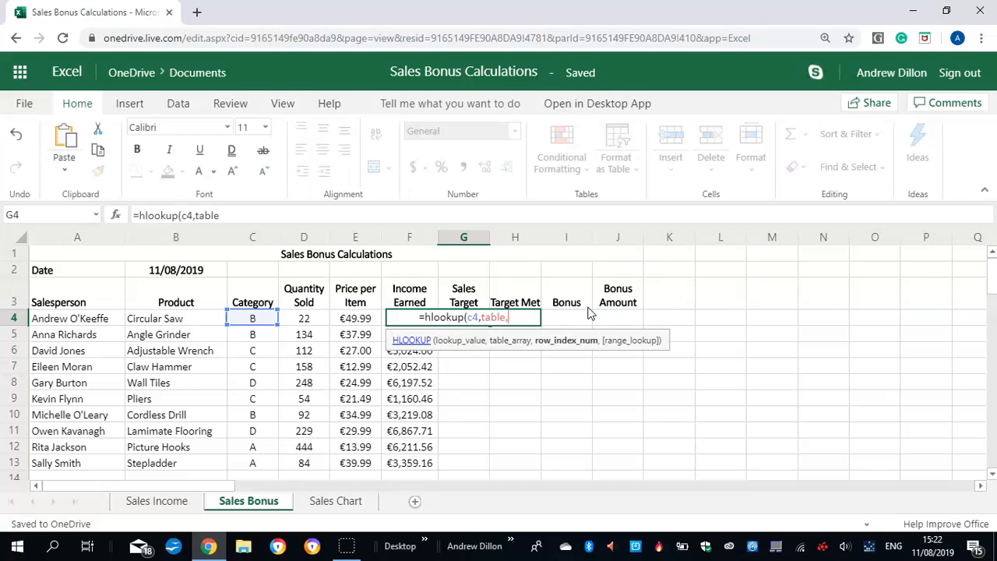
pyautogui.write('2)')
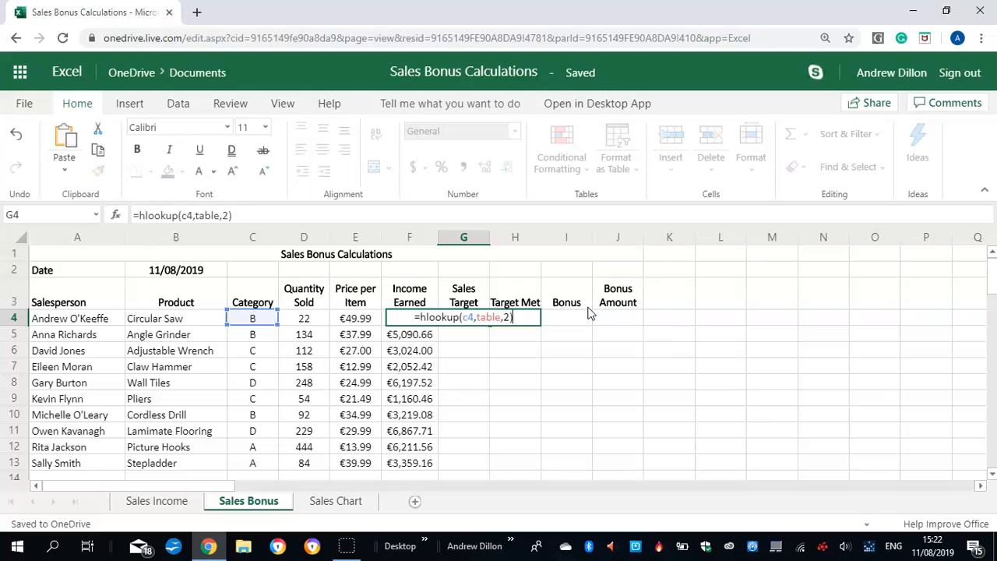
pyautogui.press('Return')
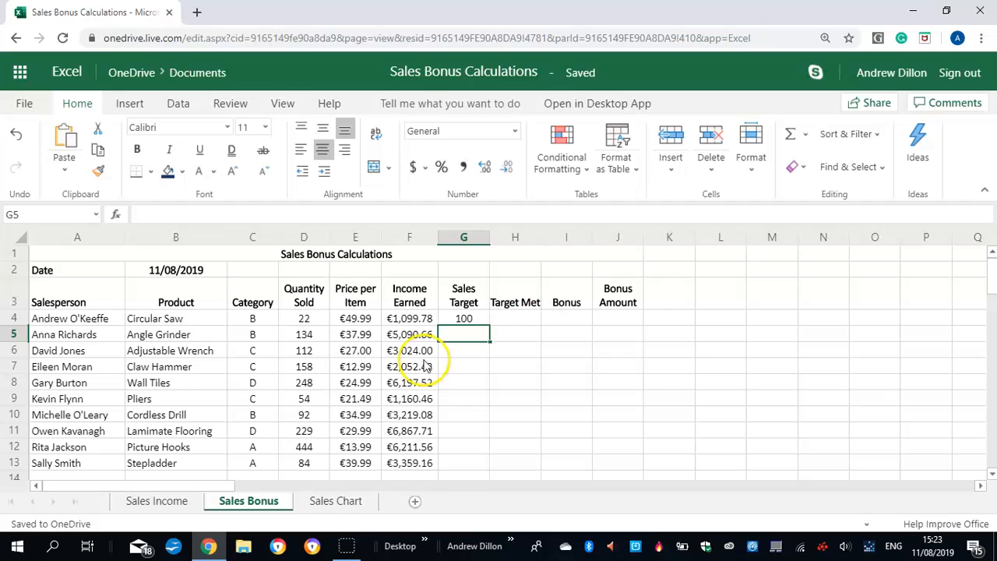
pyautogui.click(474, 319)
pyautogui.moveTo(489, 328); pyautogui.dragTo(470, 462)
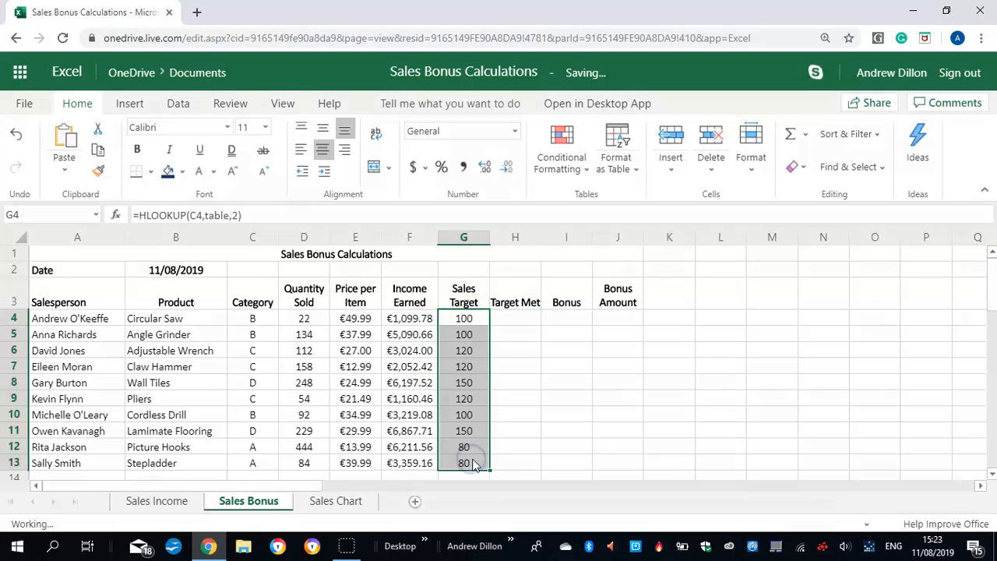
# Calculate Target Met in H4 with =IF(D4<G4,"NO","YES")
pyautogui.click(518, 321)
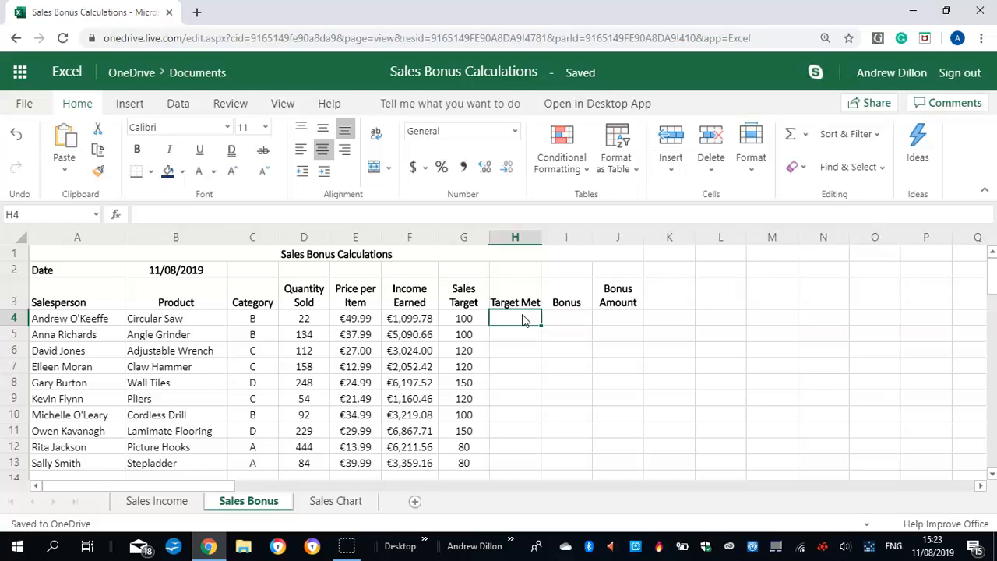
pyautogui.write('=')
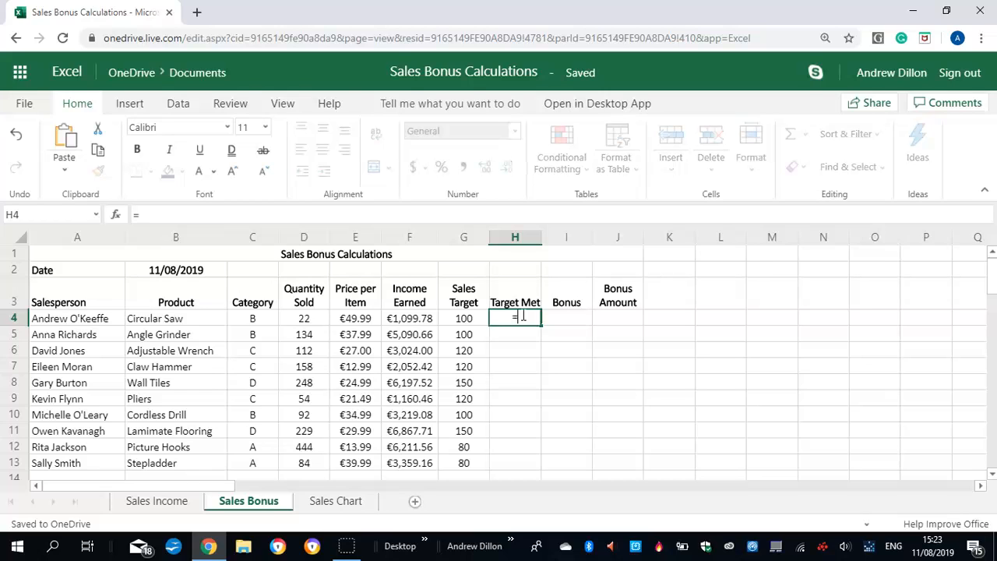
pyautogui.write('if(')
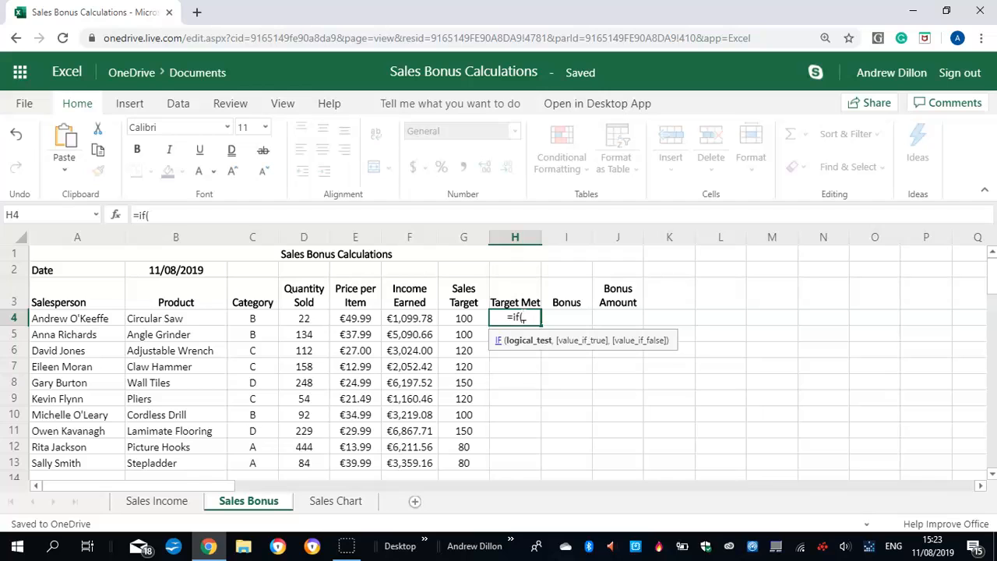
pyautogui.write(' d4')
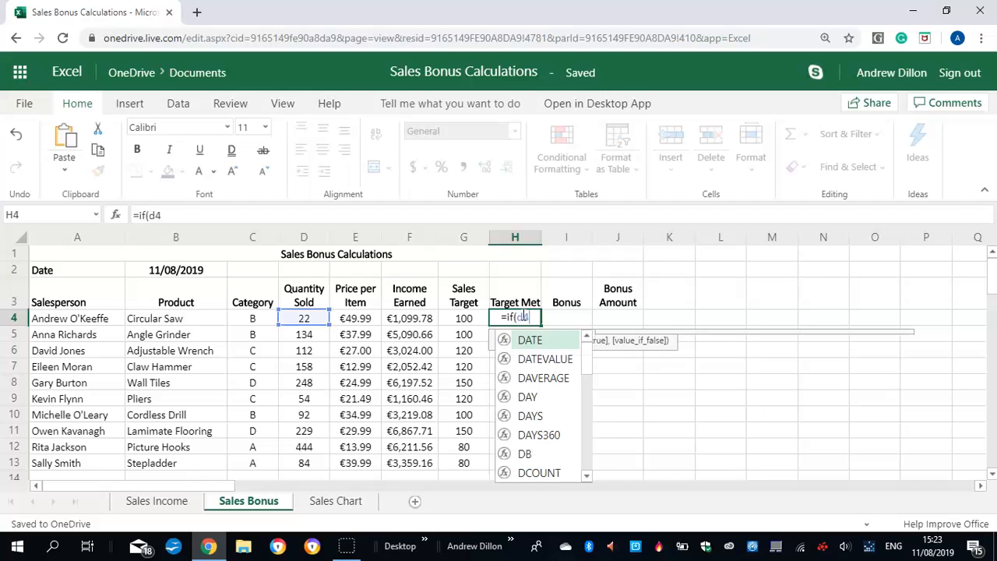
pyautogui.write('<g4')
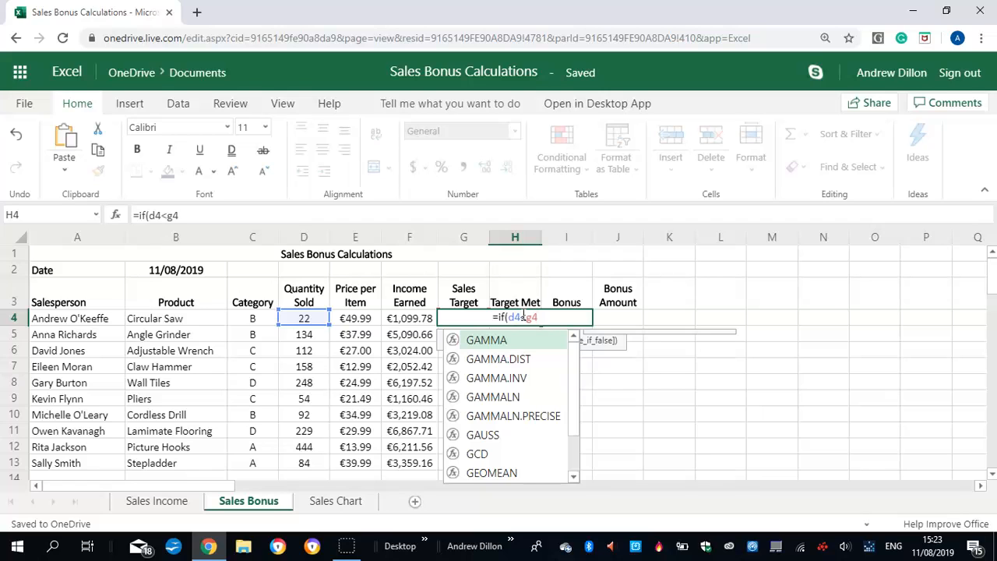
pyautogui.write(',"')
pyautogui.press('capslock')
pyautogui.write('NO",')
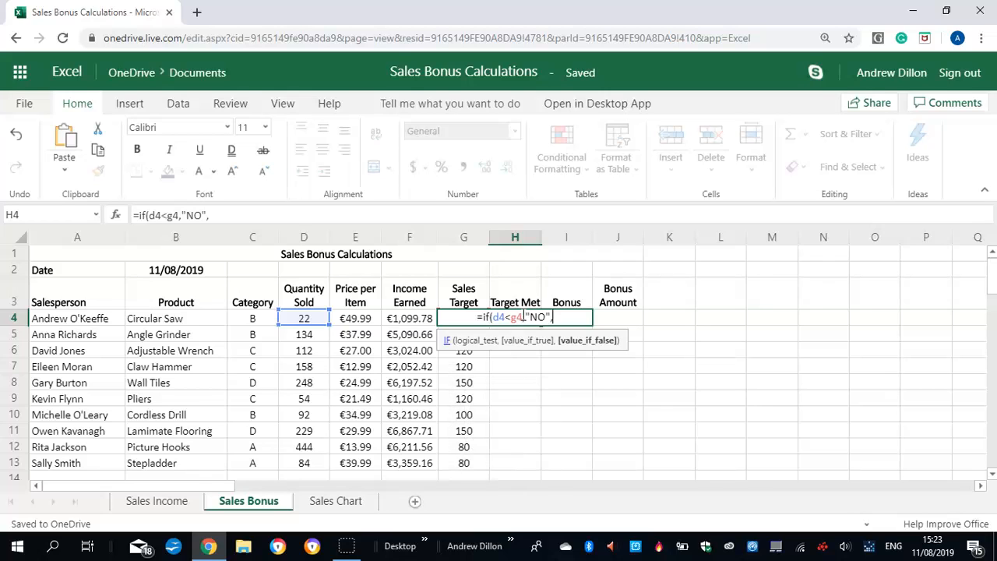
pyautogui.write('"YES"')
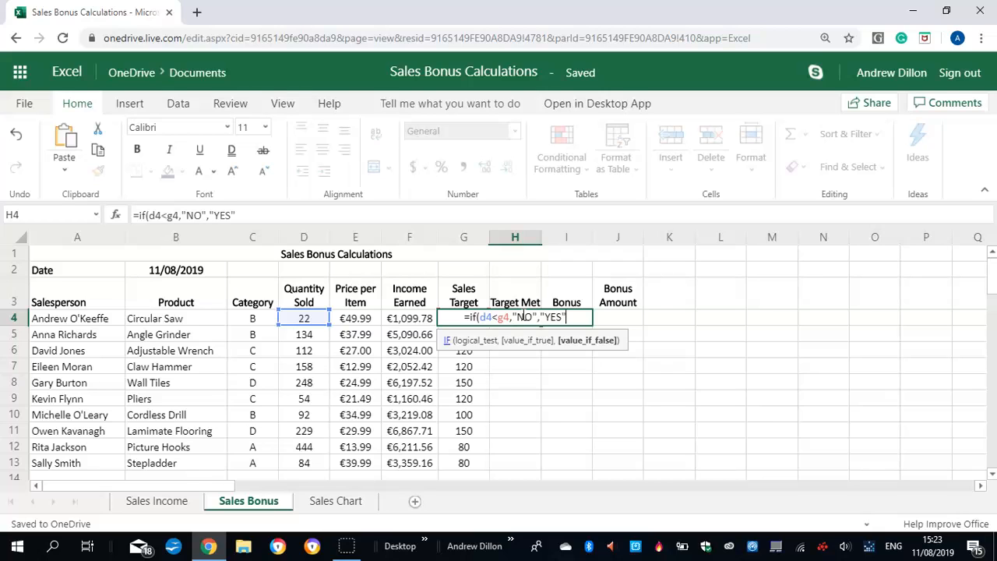
pyautogui.write(')')
pyautogui.press('Return')
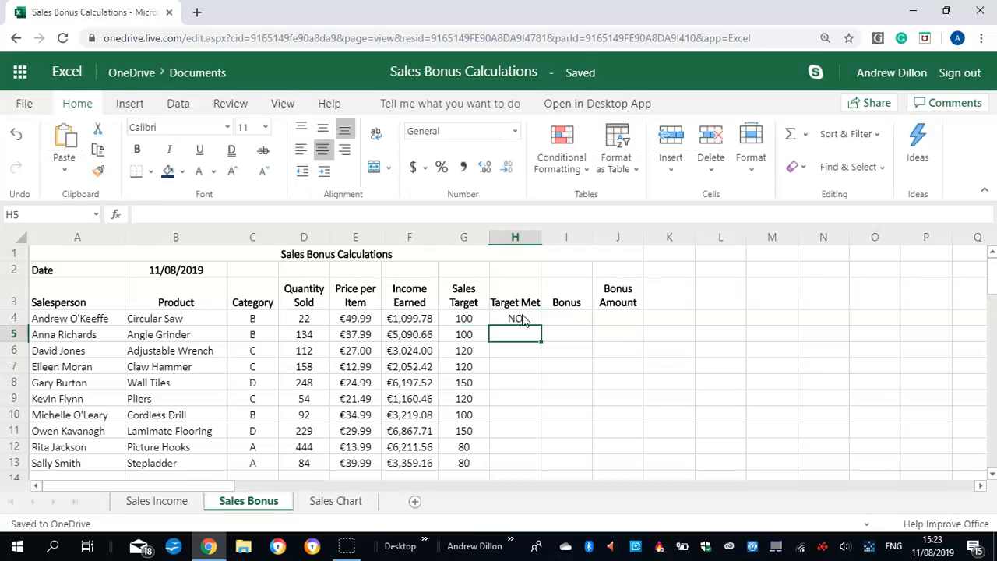
# Fill the Target Met formula from H4 down to H13 and check the copied formula in H13
pyautogui.click(519, 318)
pyautogui.moveTo(537, 322); pyautogui.dragTo(537, 457)
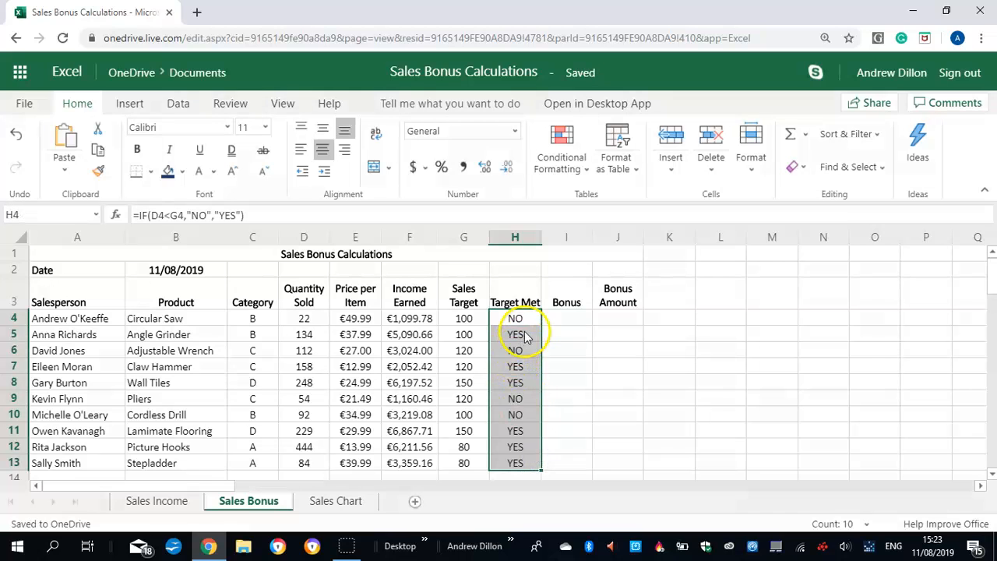
pyautogui.click(515, 463)
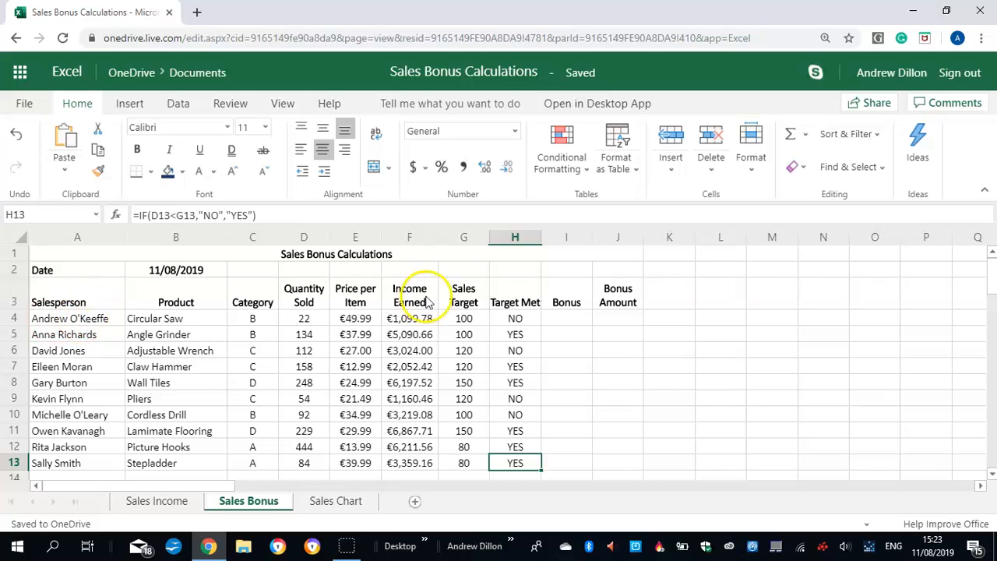
# Calculate the Bonus percentage in I4 with the nested formula =IF(F4>=5000,20%,IF(F4>=3000,10%,0))
pyautogui.click(566, 309)
pyautogui.click(567, 319)
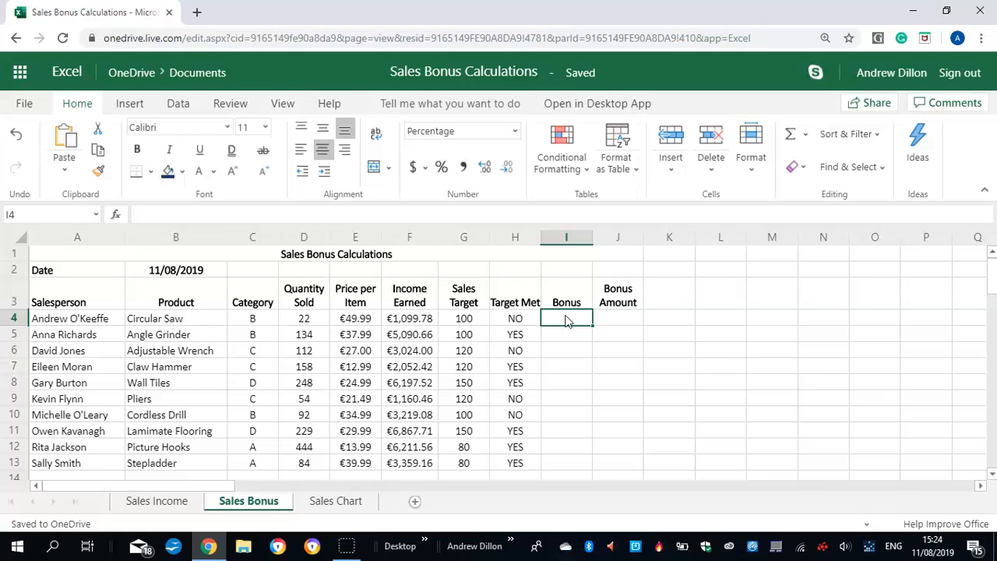
pyautogui.write('=IF')
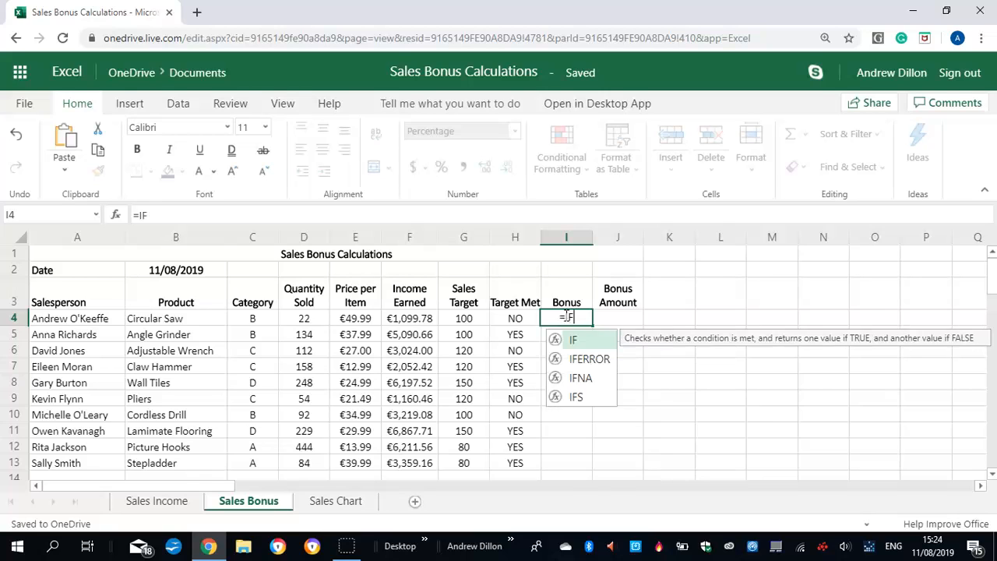
pyautogui.write('(')
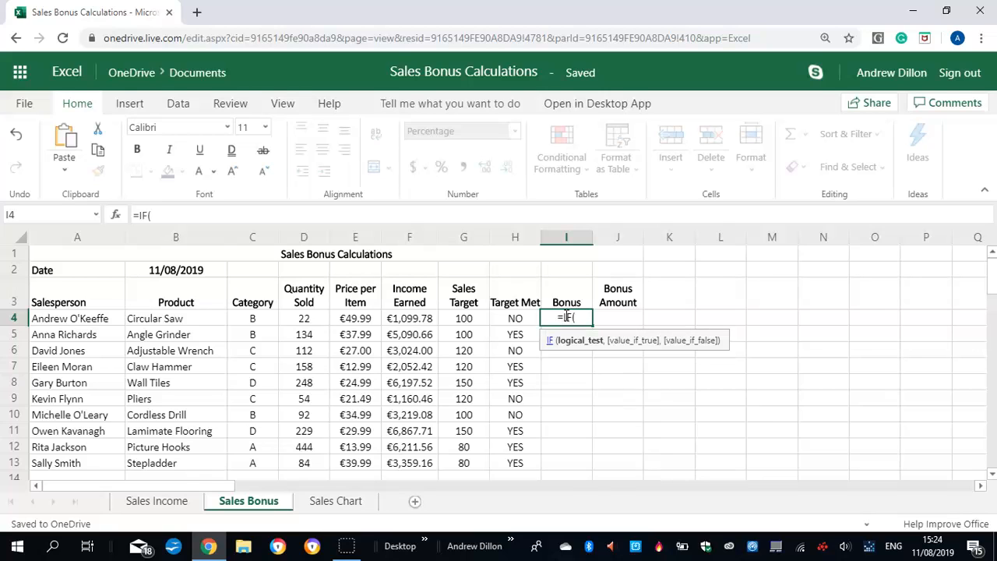
pyautogui.write('F4')
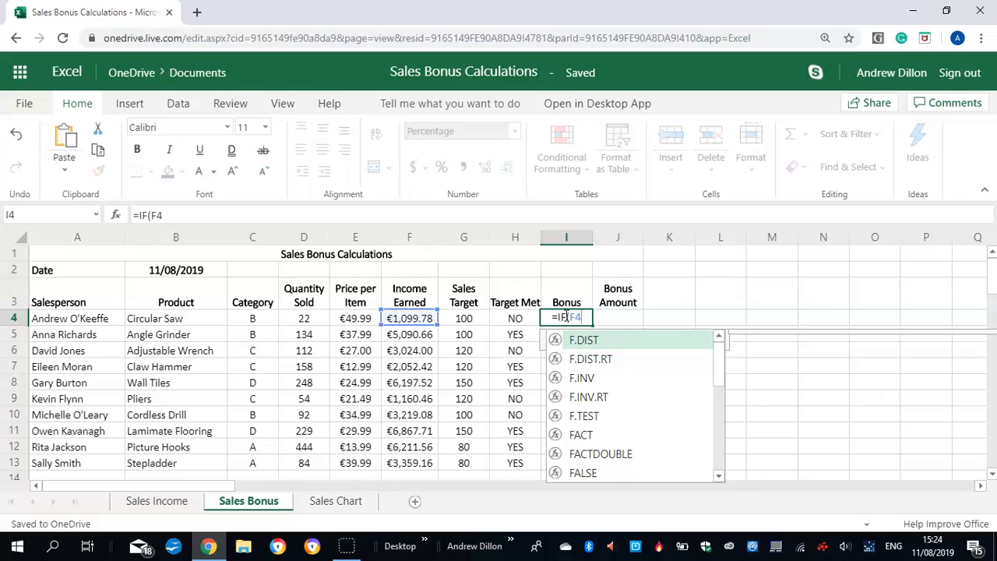
pyautogui.write('>')
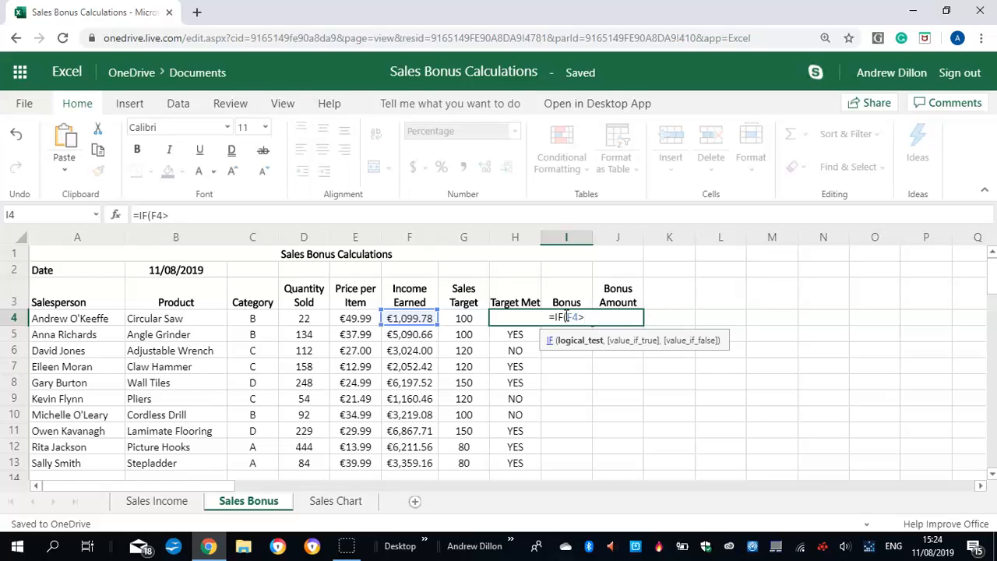
pyautogui.write('=500')
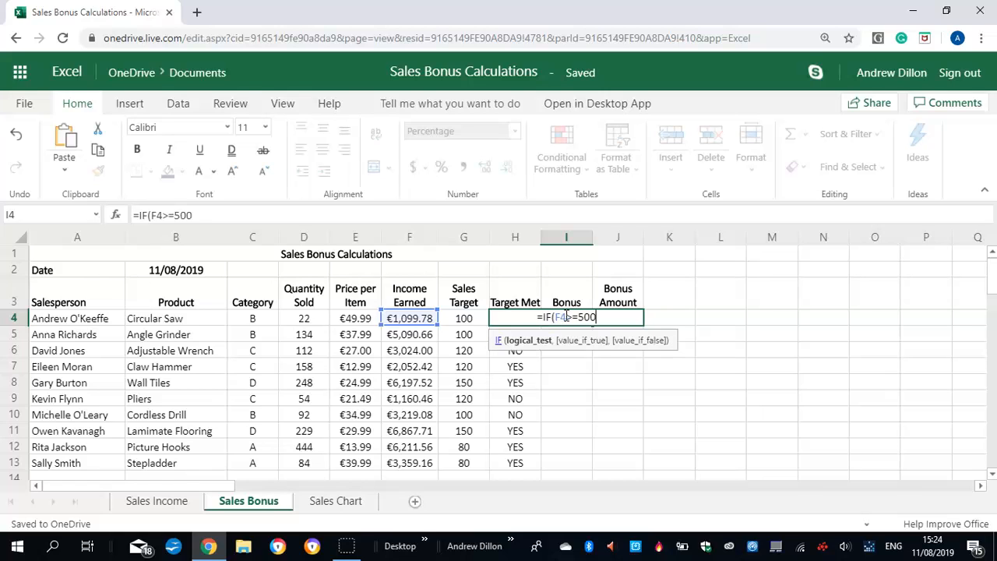
pyautogui.write('0,')
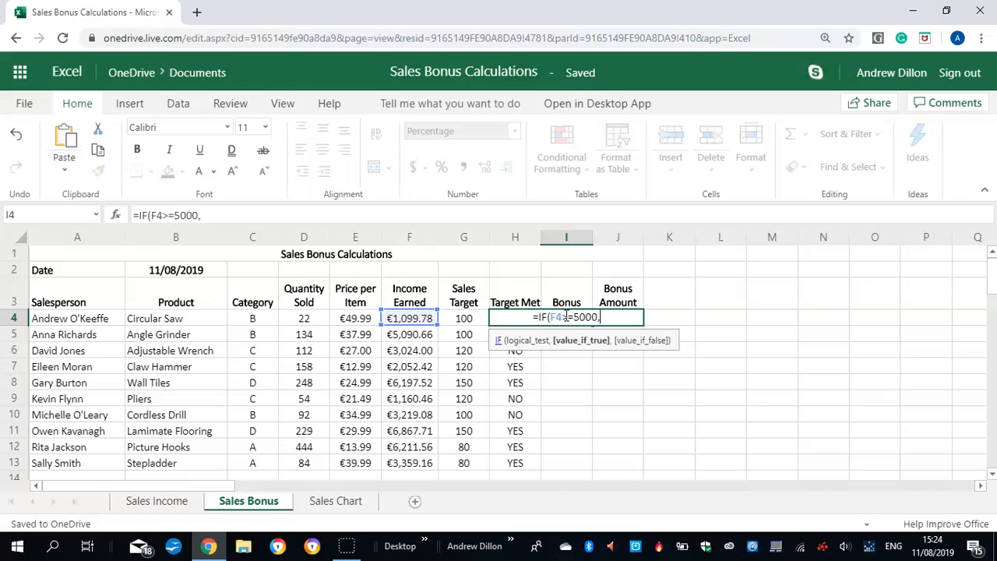
pyautogui.write('20%')
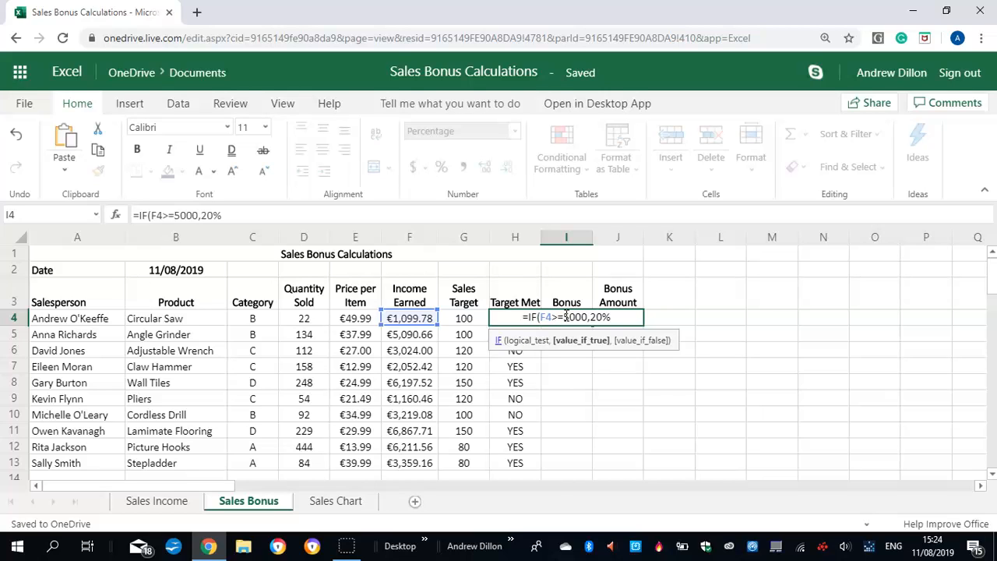
pyautogui.write(',')
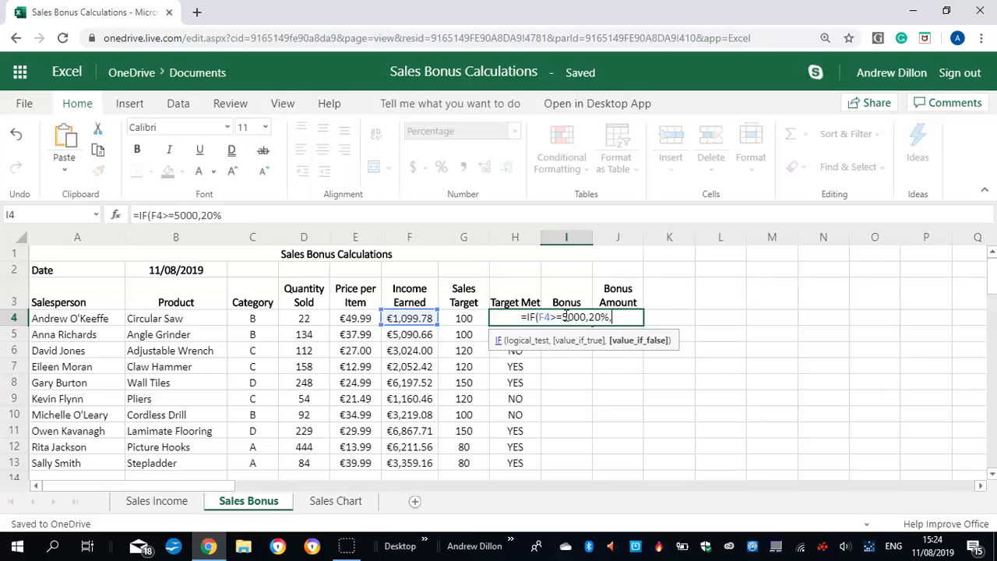
pyautogui.write('IF')
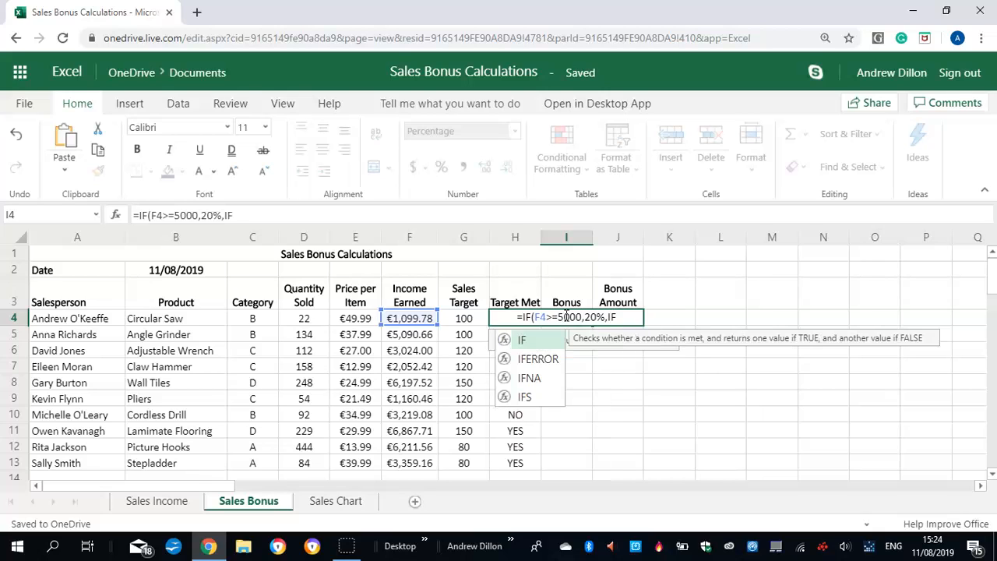
pyautogui.write('(F4')
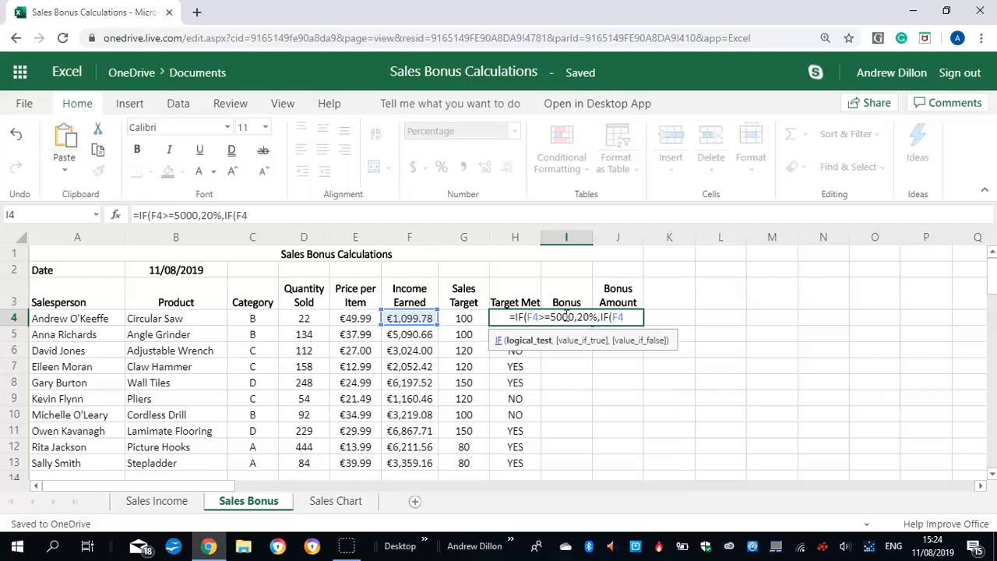
pyautogui.write('>=3')
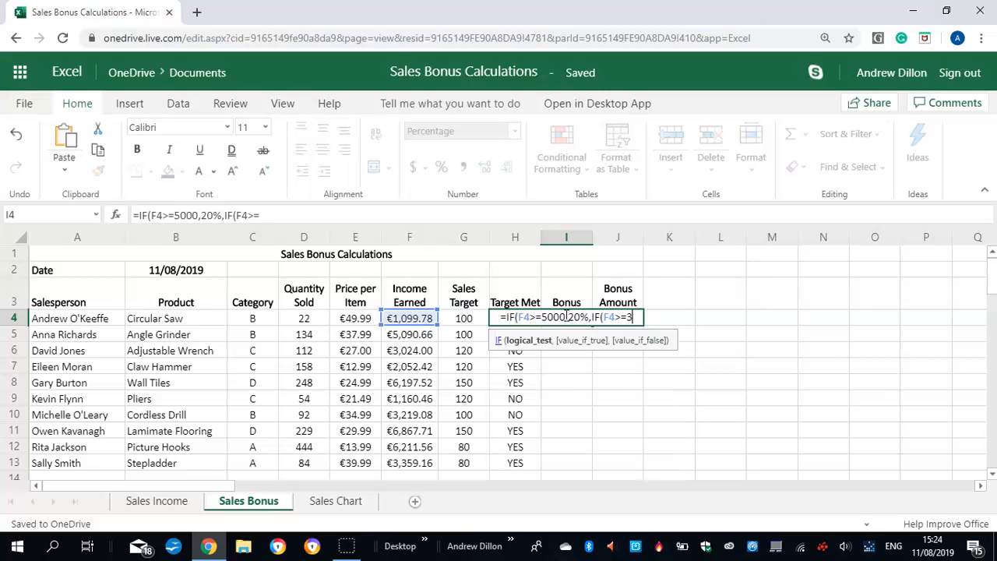
pyautogui.write('000')
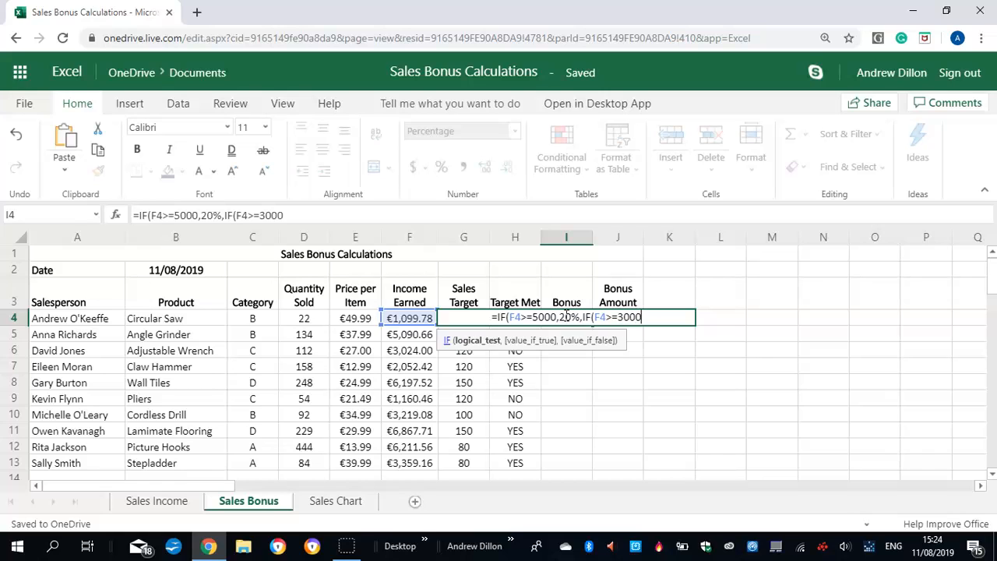
pyautogui.write(',10')
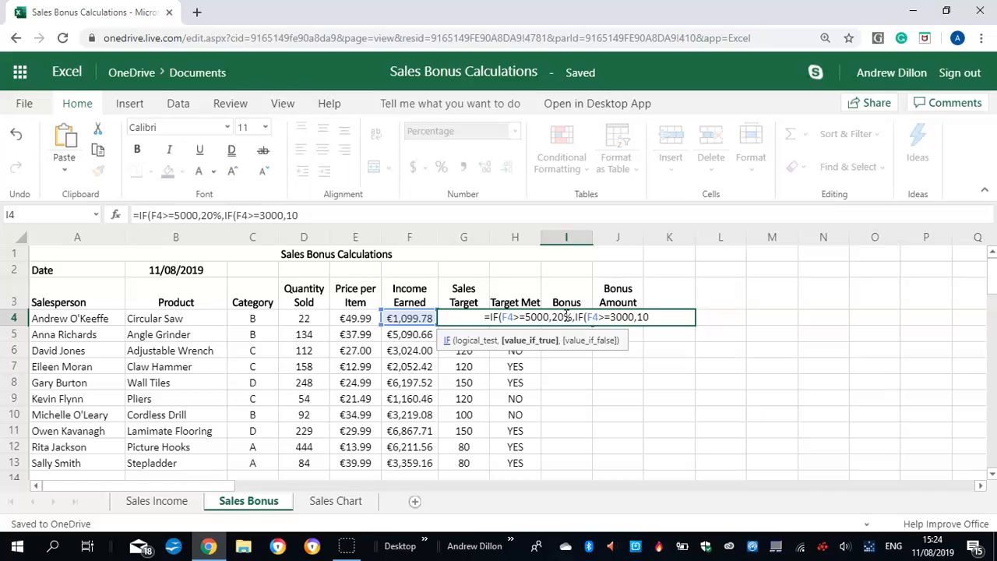
pyautogui.write('%,0')
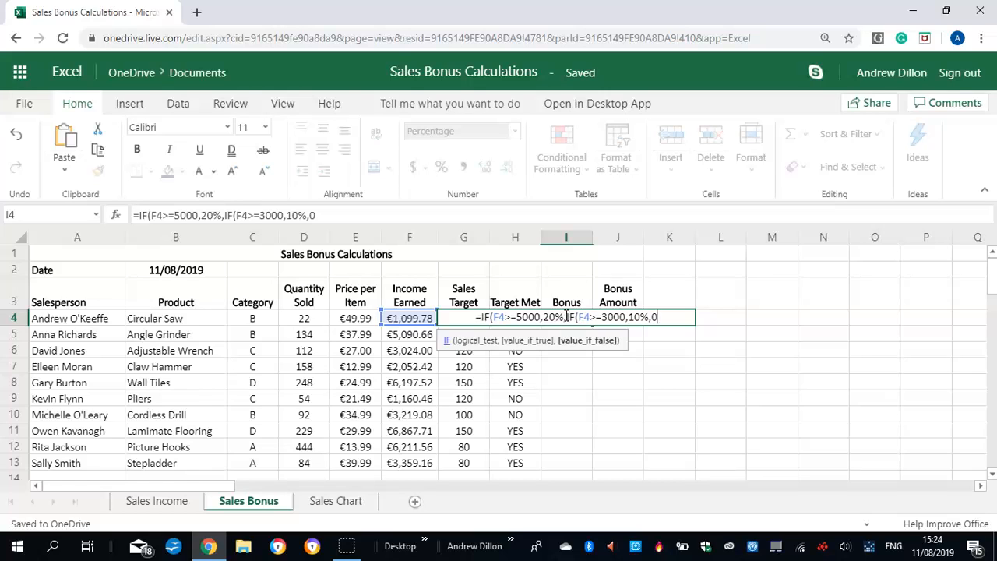
pyautogui.write('))')
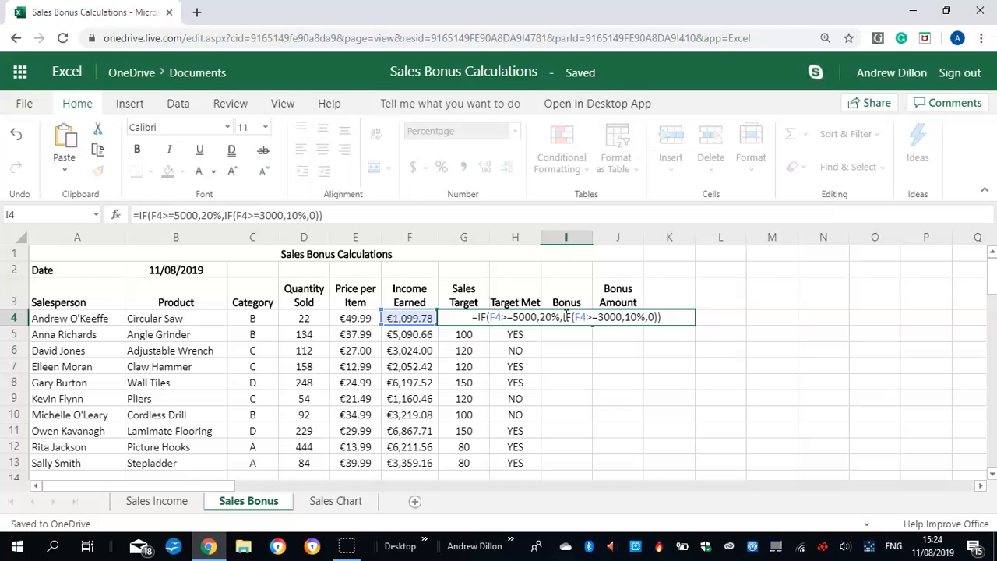
pyautogui.press('Return')
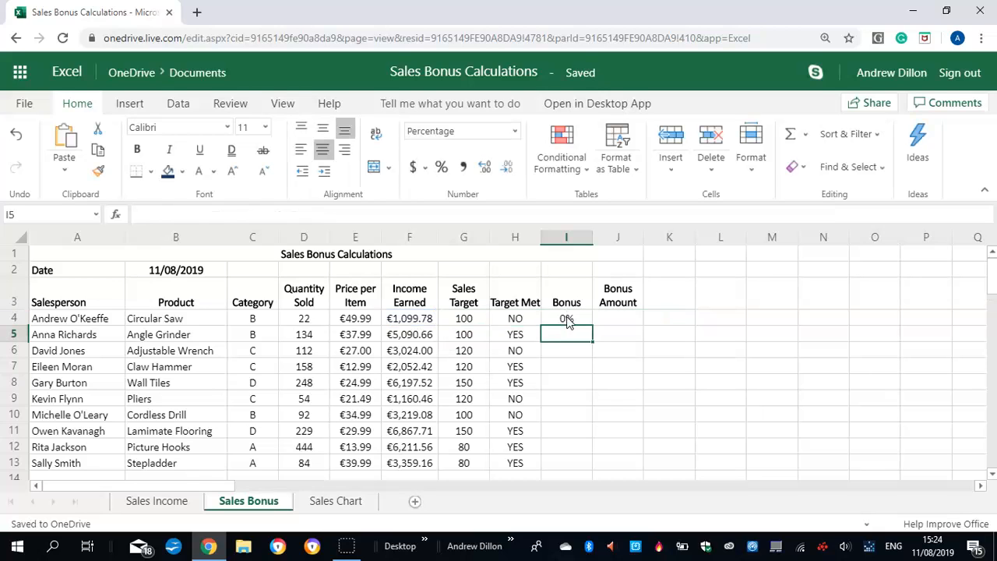
# Fill the Bonus formula from I4 down to I13 and check the copied formulas in I6 and I13
pyautogui.click(567, 320)
pyautogui.moveTo(590, 322); pyautogui.dragTo(582, 463)
pyautogui.click(566, 350)
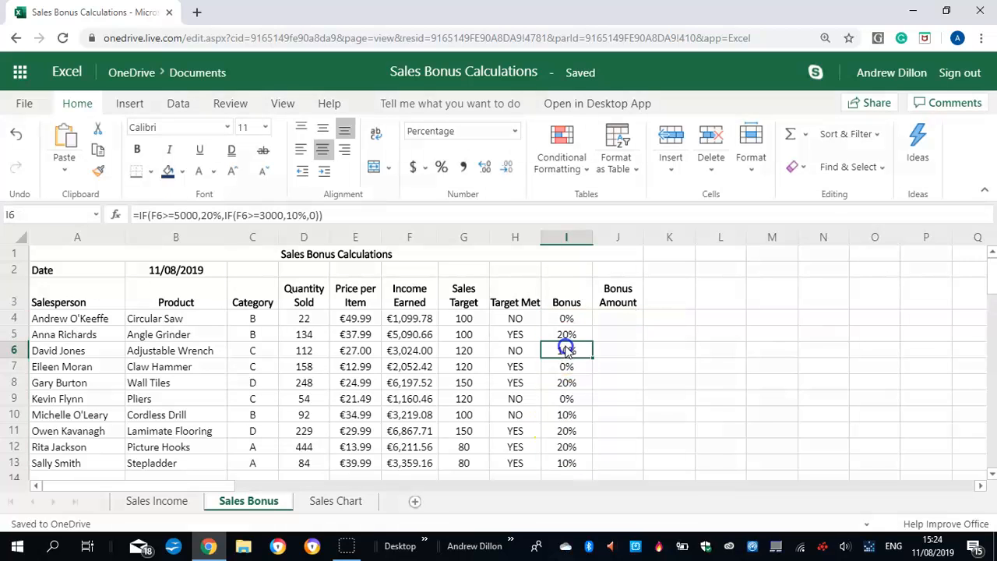
pyautogui.click(568, 463)
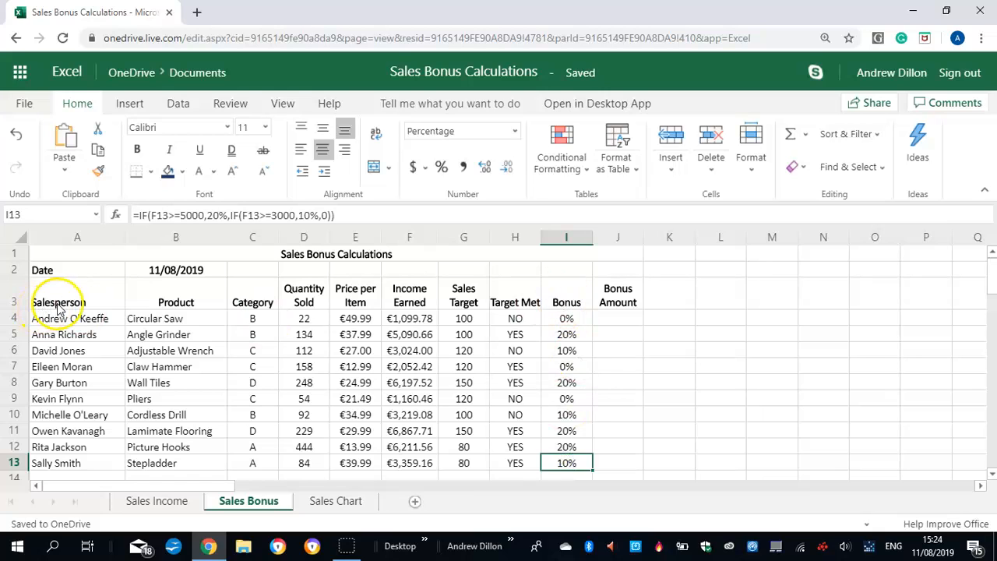
# Calculate Bonus Amount with =I4*F4 in J4, fill the formula down to J13 and check the copy in J9
pyautogui.click(621, 321)
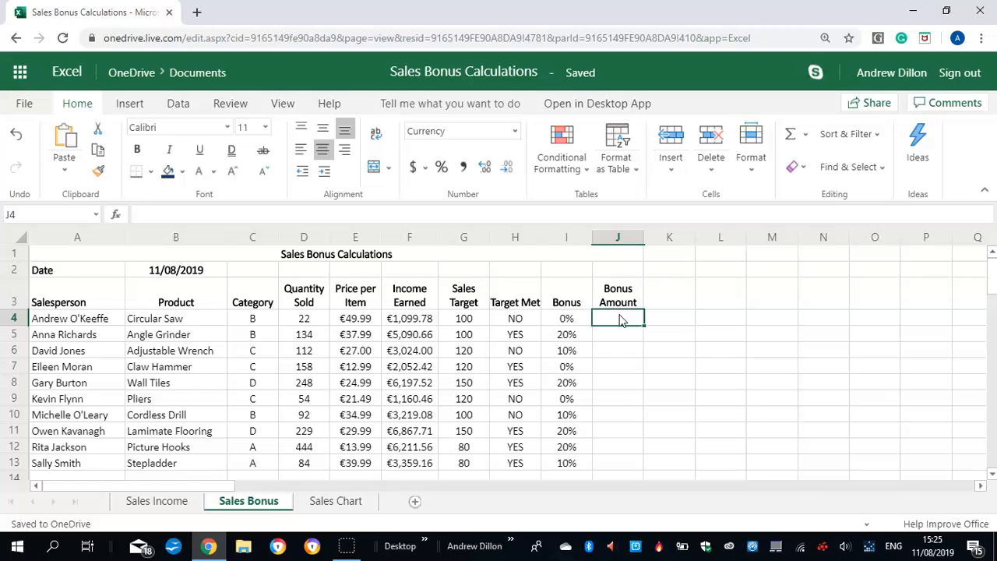
pyautogui.write('=')
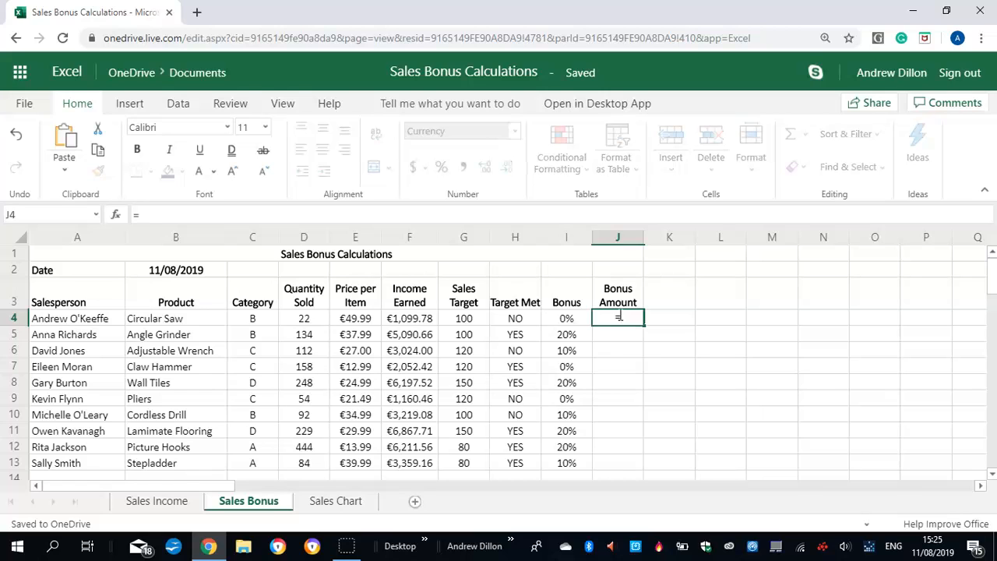
pyautogui.write('I')
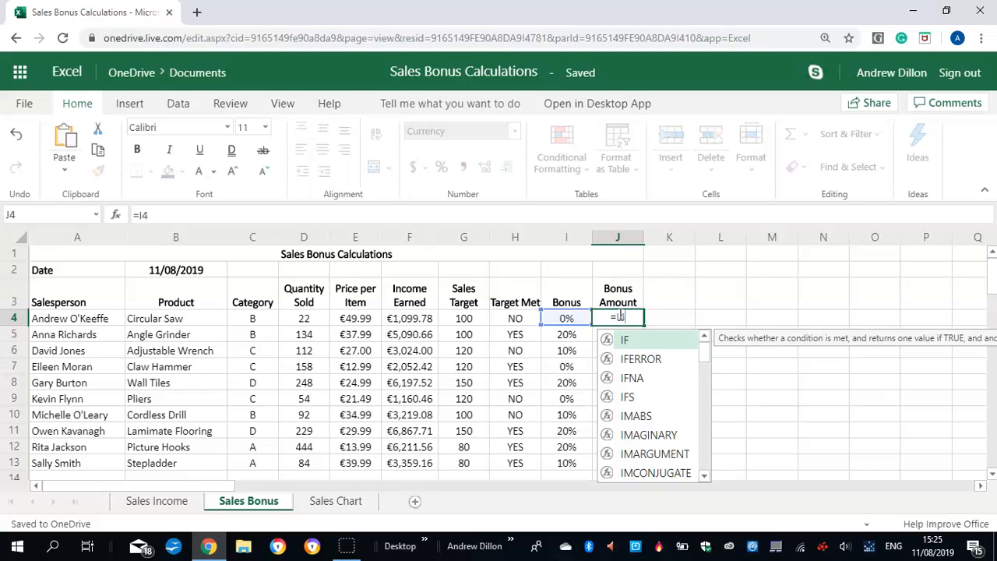
pyautogui.write('4*F4')
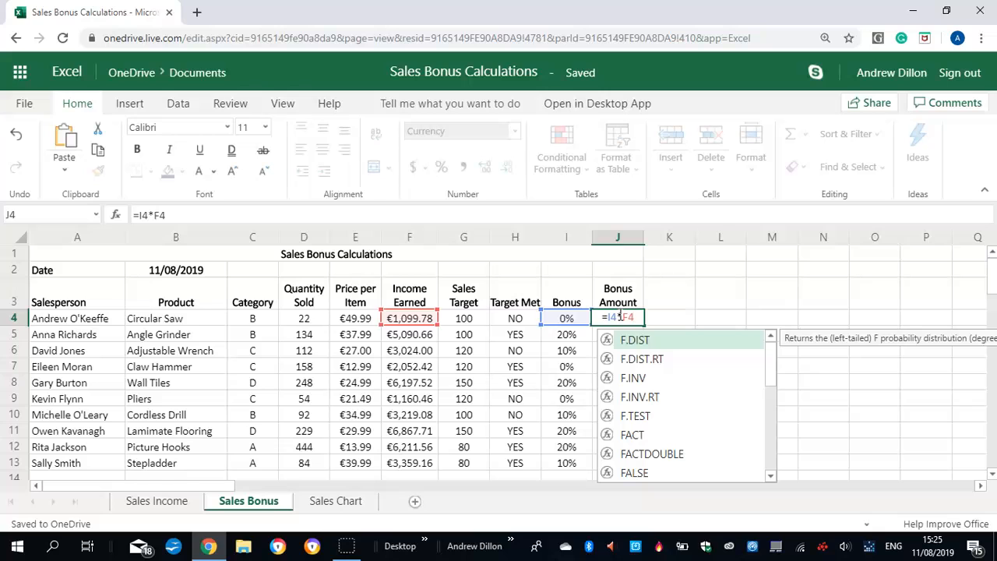
pyautogui.press('Return')
pyautogui.click(621, 319)
pyautogui.moveTo(643, 322); pyautogui.dragTo(629, 460)
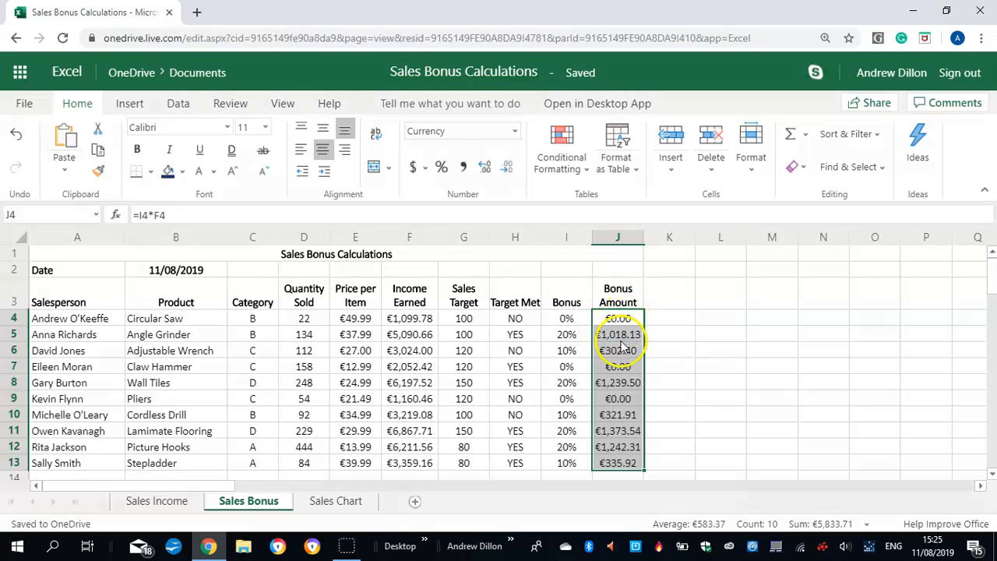
pyautogui.click(624, 398)
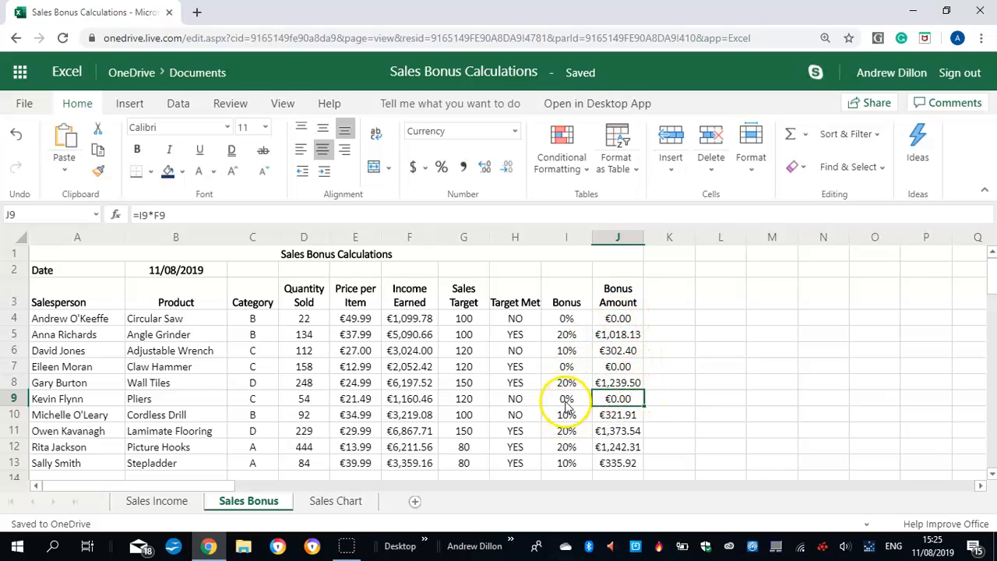
# Look over the Sales Chart and Sales Income sheets and return to the Sales Bonus sheet
pyautogui.click(337, 501)
pyautogui.moveTo(990, 272)
pyautogui.mouseDown()
pyautogui.moveTo(993, 394)
pyautogui.moveTo(982, 340)
pyautogui.moveTo(992, 335)
pyautogui.moveTo(973, 334)
pyautogui.moveTo(971, 297)
pyautogui.moveTo(990, 323)
pyautogui.moveTo(987, 272)
pyautogui.moveTo(992, 384)
pyautogui.moveTo(993, 264)
pyautogui.mouseUp()
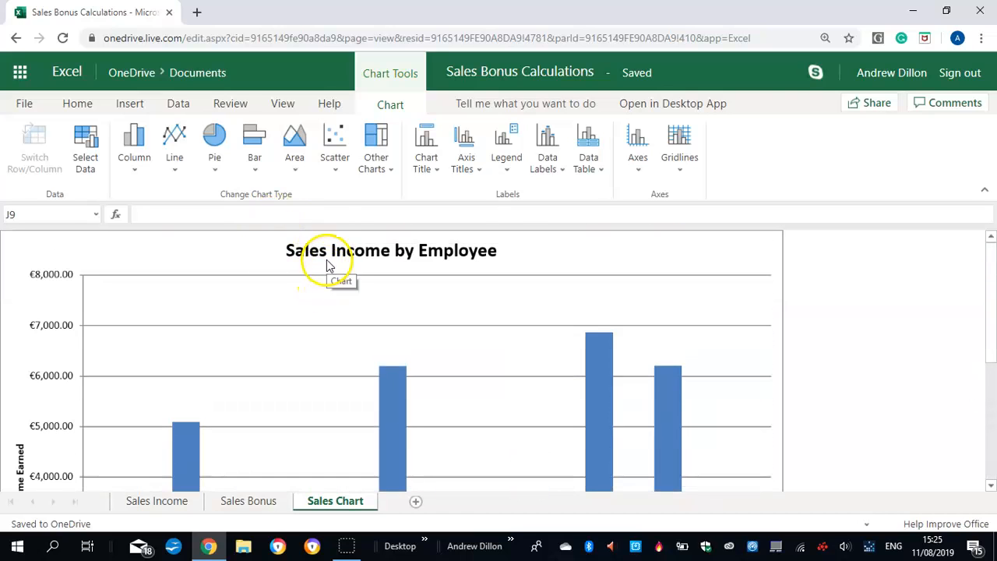
pyautogui.click(234, 503)
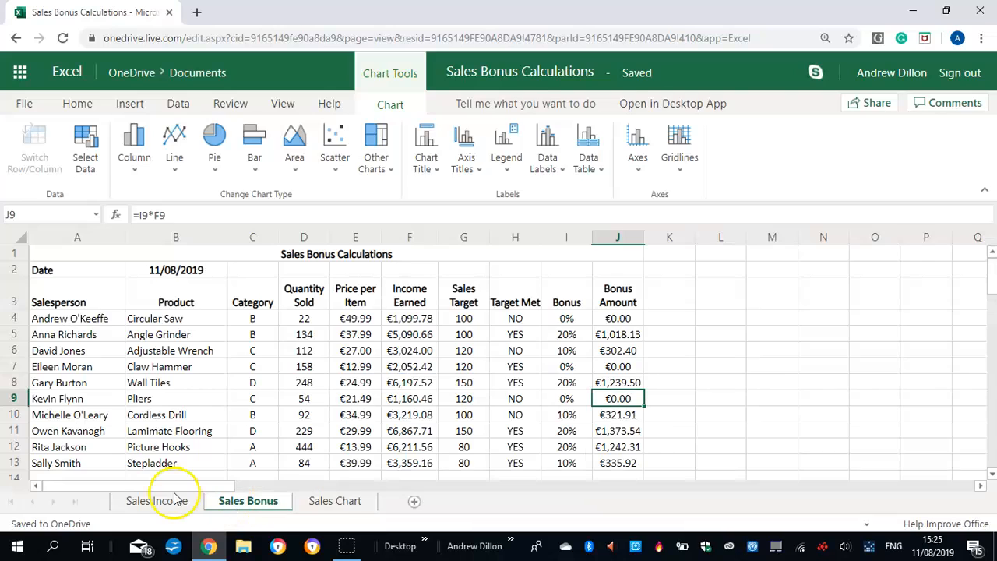
pyautogui.click(165, 503)
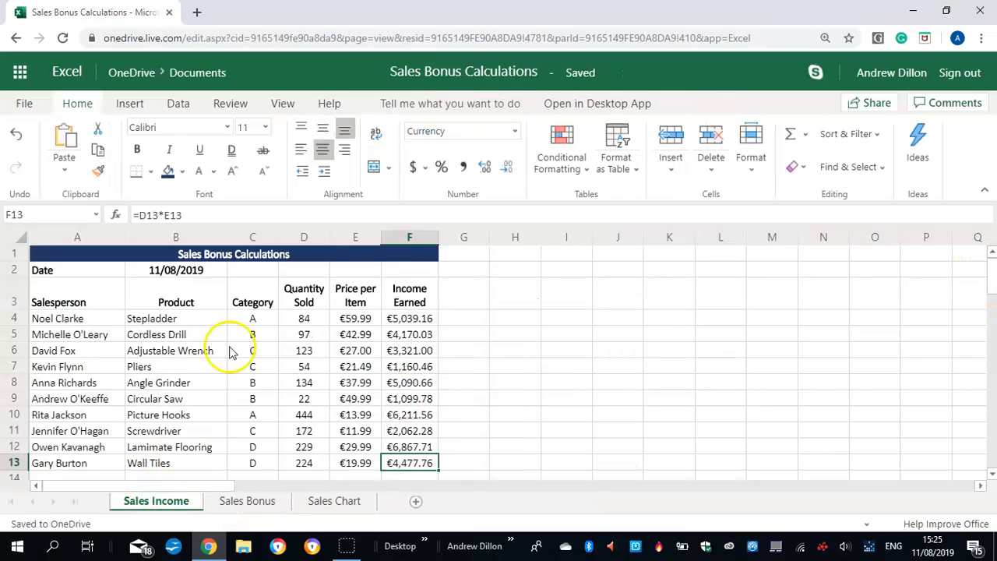
pyautogui.click(235, 505)
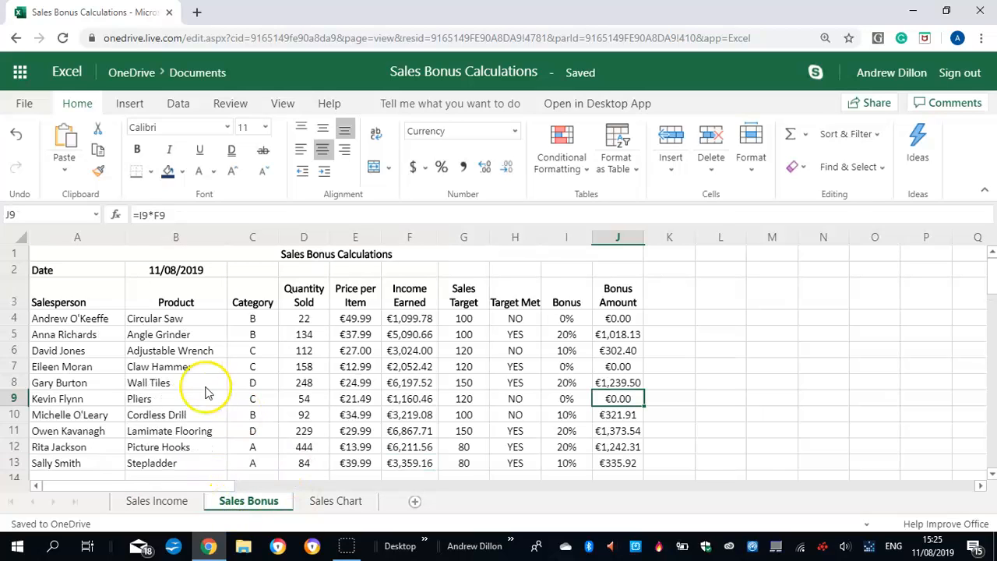
# Apply left and bottom borders to the bonus table A3:J13 on the Sales Bonus sheet
pyautogui.moveTo(70, 319); pyautogui.dragTo(108, 334)
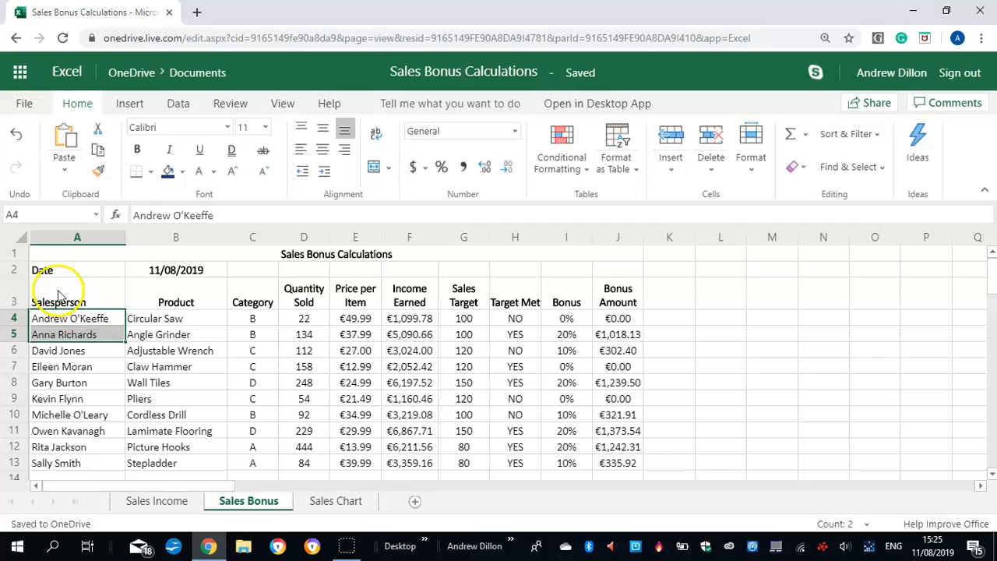
pyautogui.moveTo(71, 297); pyautogui.dragTo(633, 463)
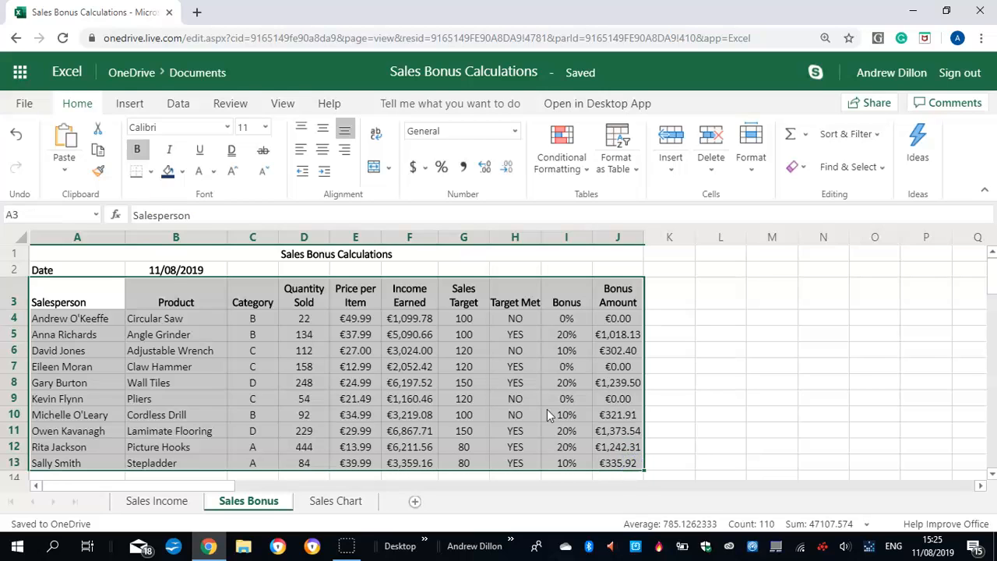
pyautogui.click(151, 178)
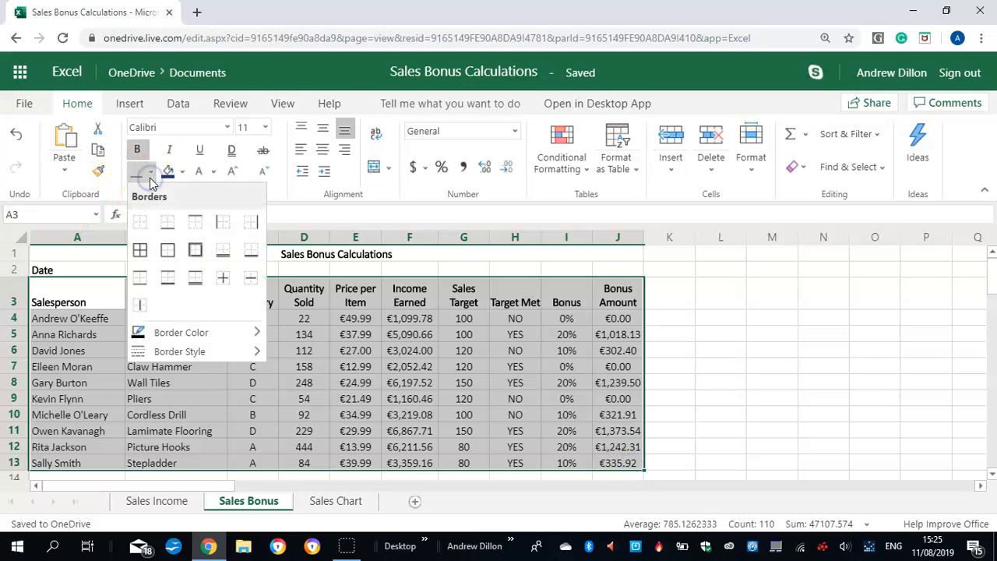
pyautogui.click(151, 179)
pyautogui.click(151, 177)
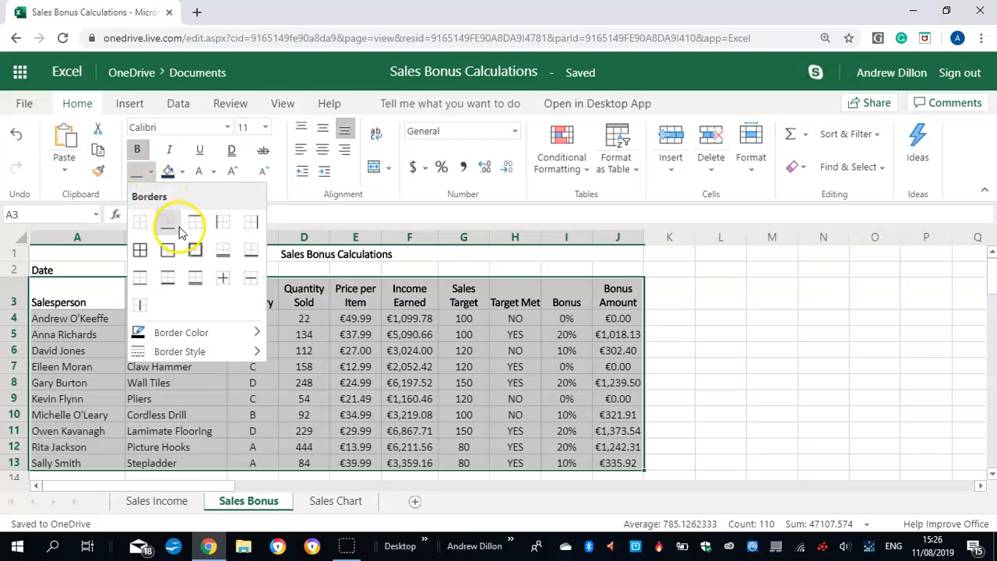
pyautogui.click(218, 223)
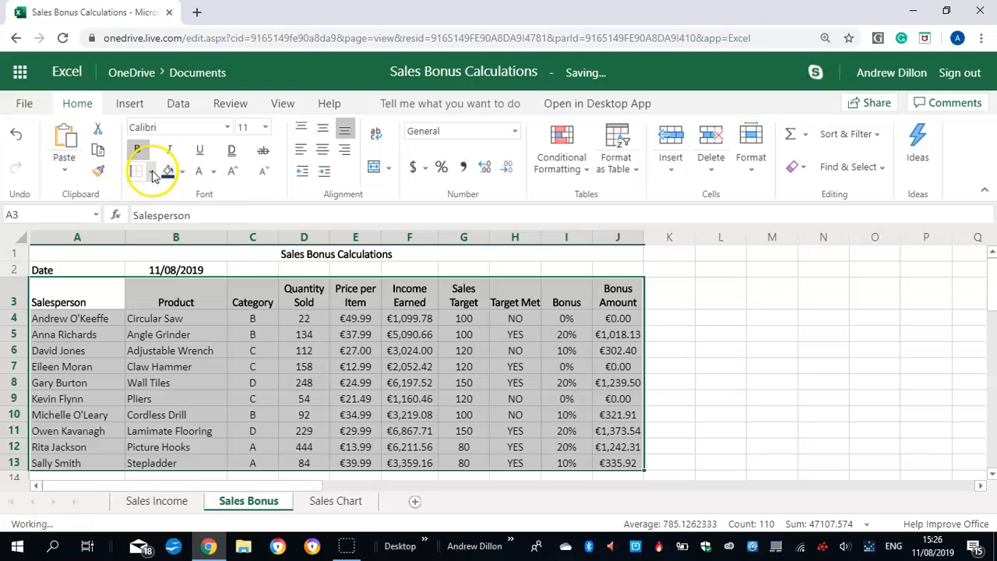
pyautogui.click(152, 173)
pyautogui.click(167, 223)
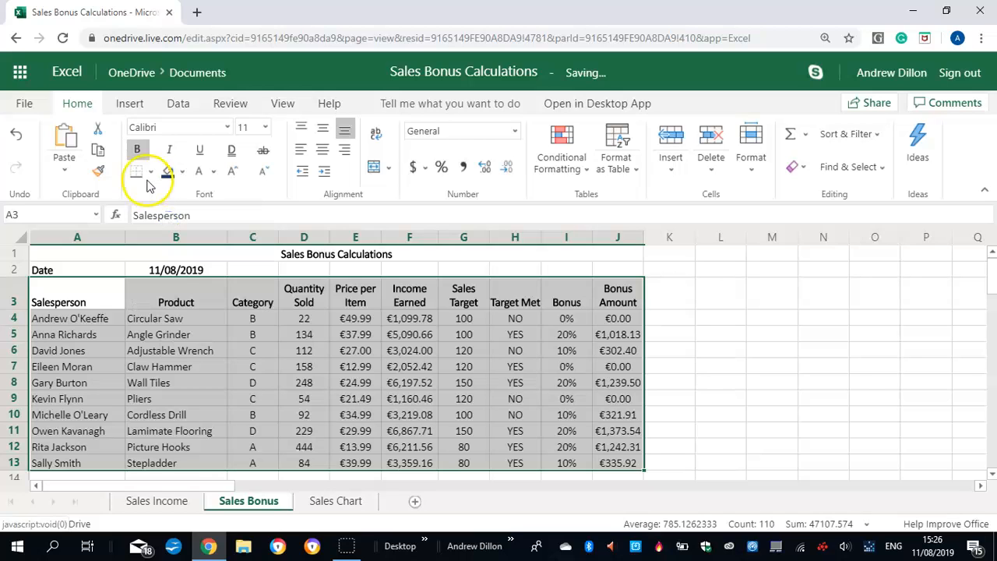
# Add a right border to A3:J13 and reapply its left border
pyautogui.click(148, 175)
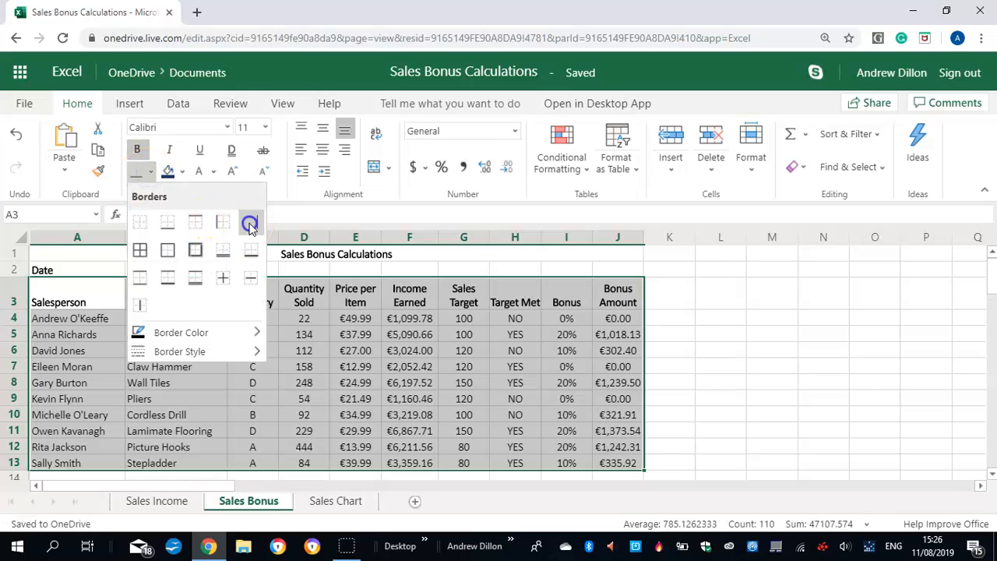
pyautogui.click(250, 222)
pyautogui.click(154, 173)
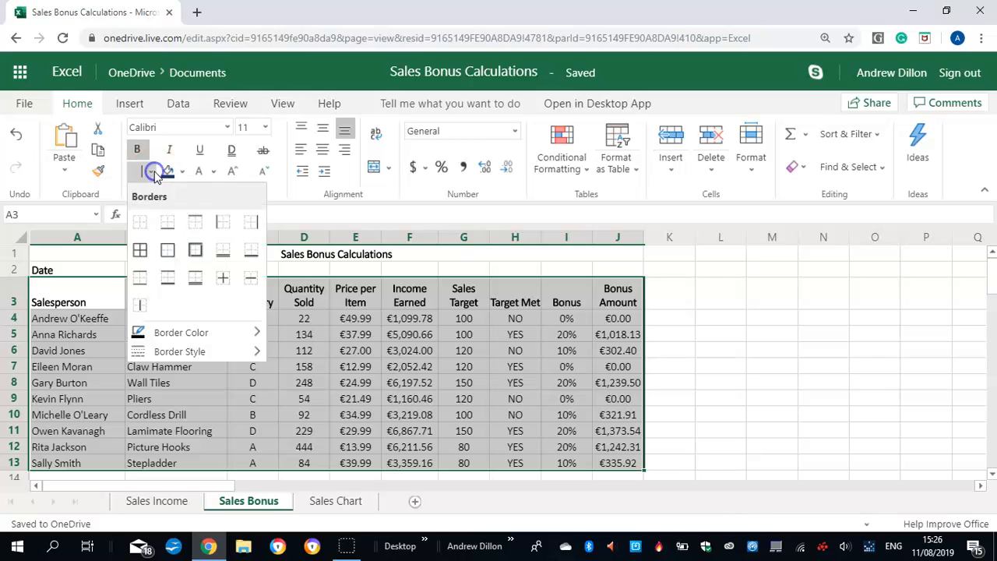
pyautogui.click(223, 223)
pyautogui.click(736, 372)
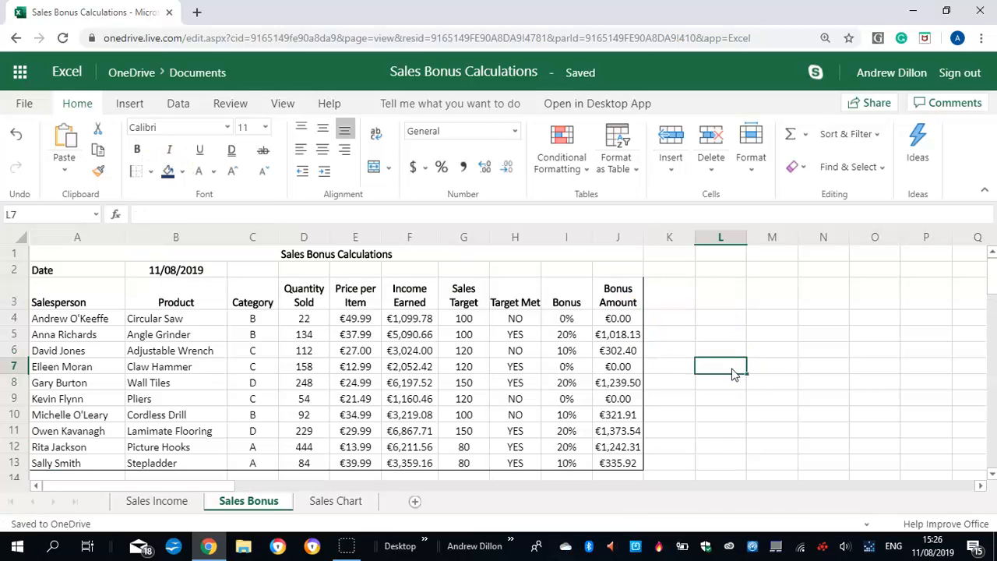
pyautogui.click(54, 271)
pyautogui.moveTo(54, 271); pyautogui.dragTo(613, 441)
pyautogui.moveTo(67, 262); pyautogui.dragTo(632, 422)
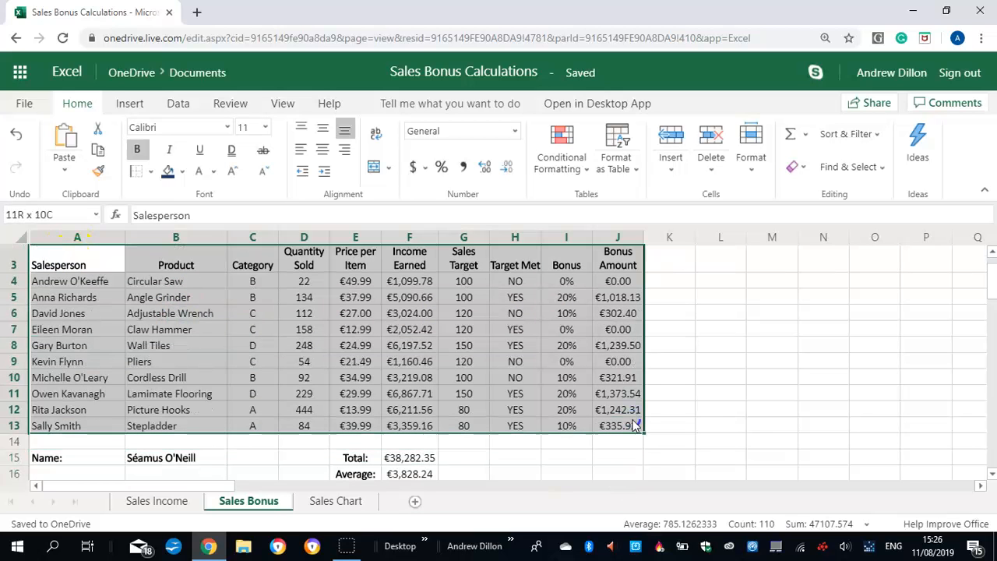
pyautogui.click(150, 177)
# Replace the name in B15 with the author's full name and center it in the cell
pyautogui.click(191, 458)
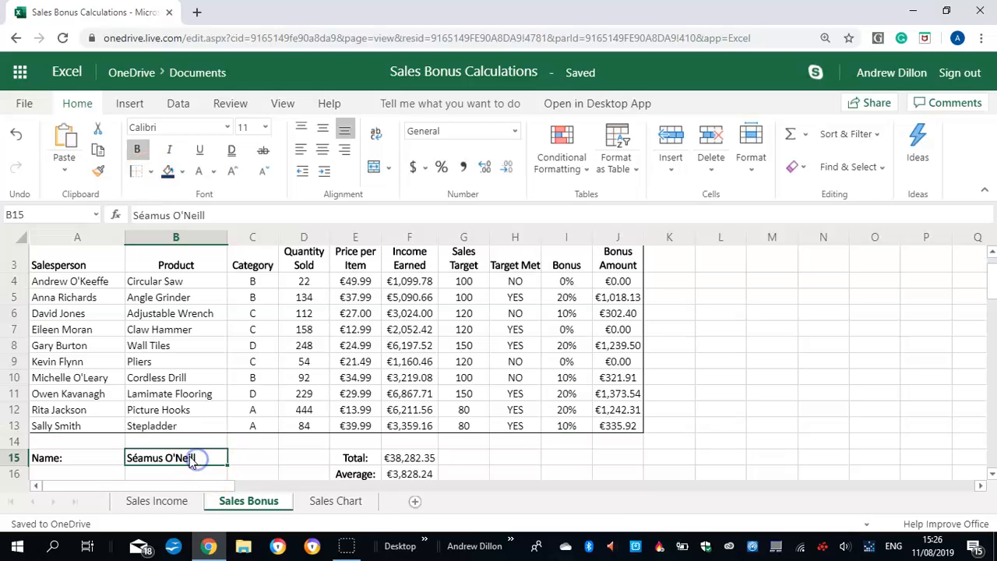
pyautogui.write('And')
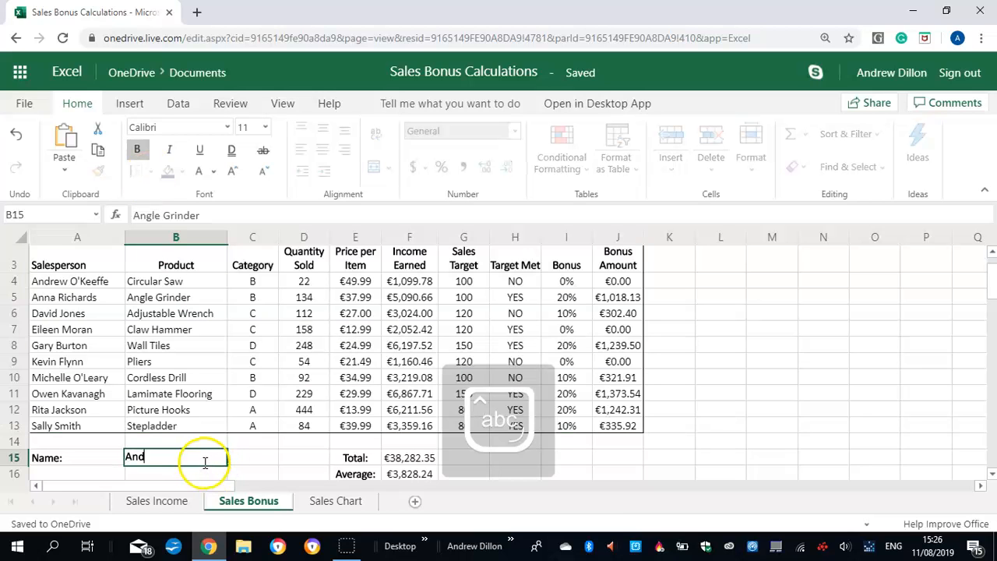
pyautogui.write('rew D')
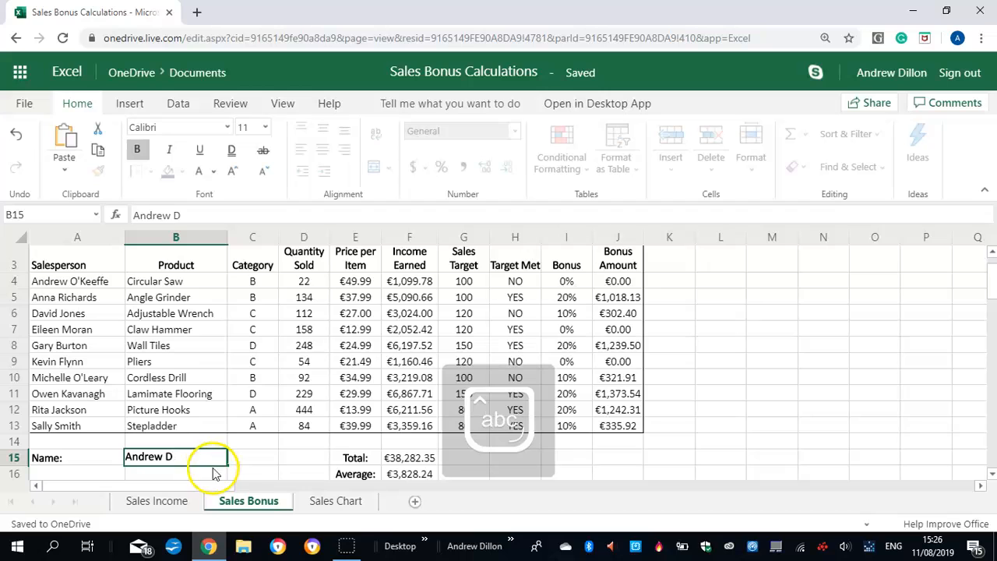
pyautogui.write('illon')
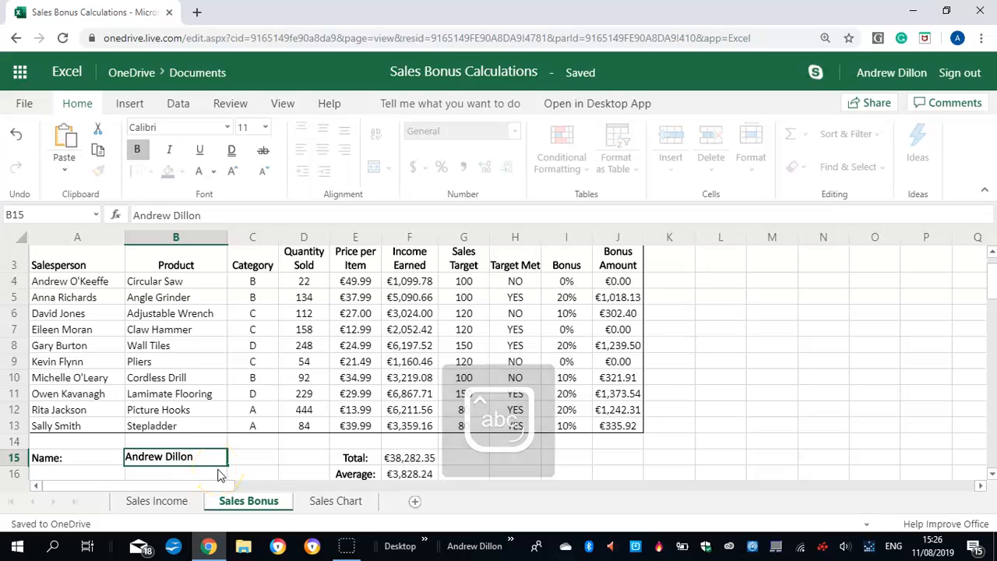
pyautogui.click(218, 473)
pyautogui.click(176, 458)
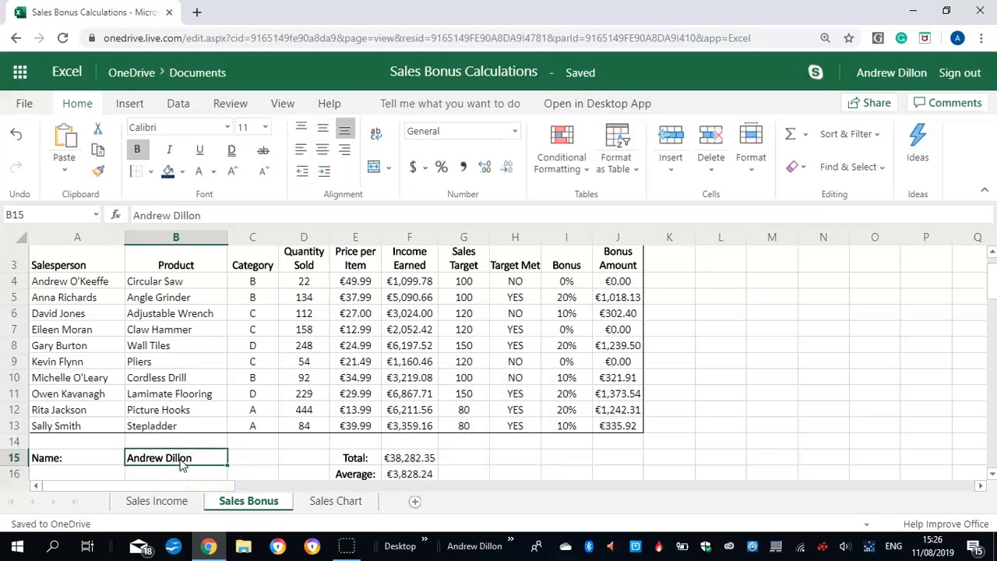
pyautogui.click(323, 149)
# Add a top border to the bonus table A3:J13
pyautogui.moveTo(72, 268)
pyautogui.mouseDown()
pyautogui.moveTo(413, 335)
pyautogui.moveTo(631, 402)
pyautogui.moveTo(628, 423)
pyautogui.mouseUp()
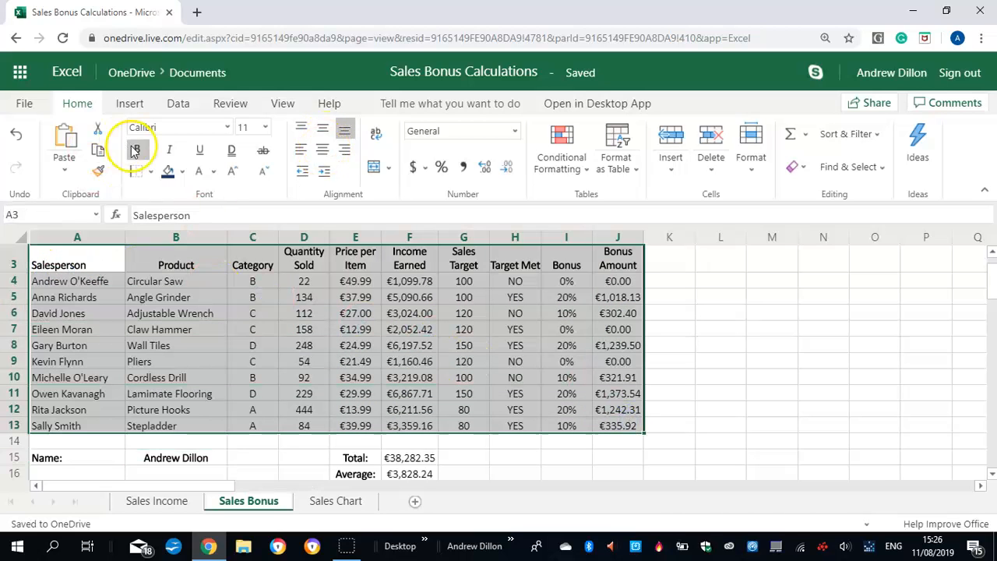
pyautogui.click(149, 172)
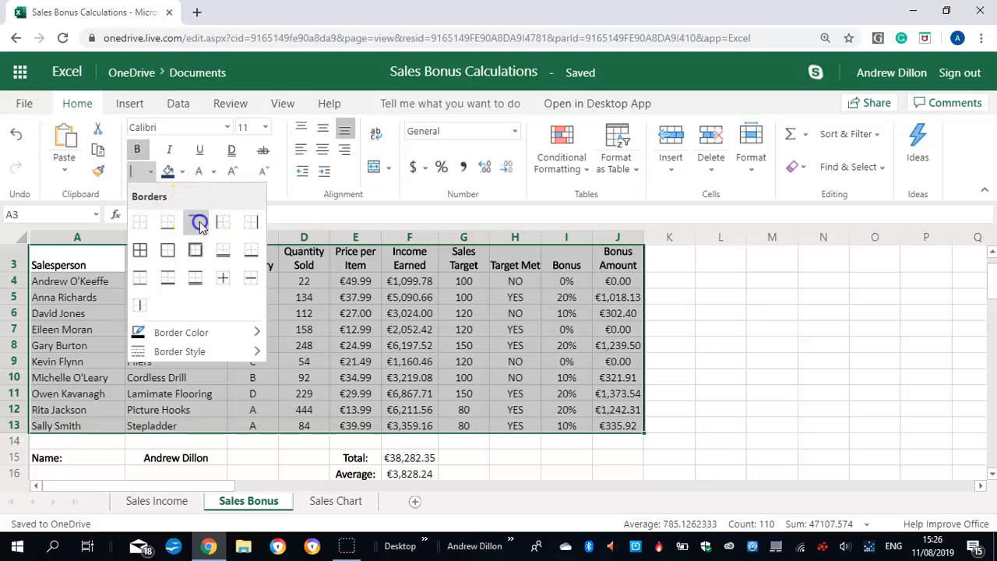
pyautogui.click(200, 224)
pyautogui.scroll(1, 992, 277)
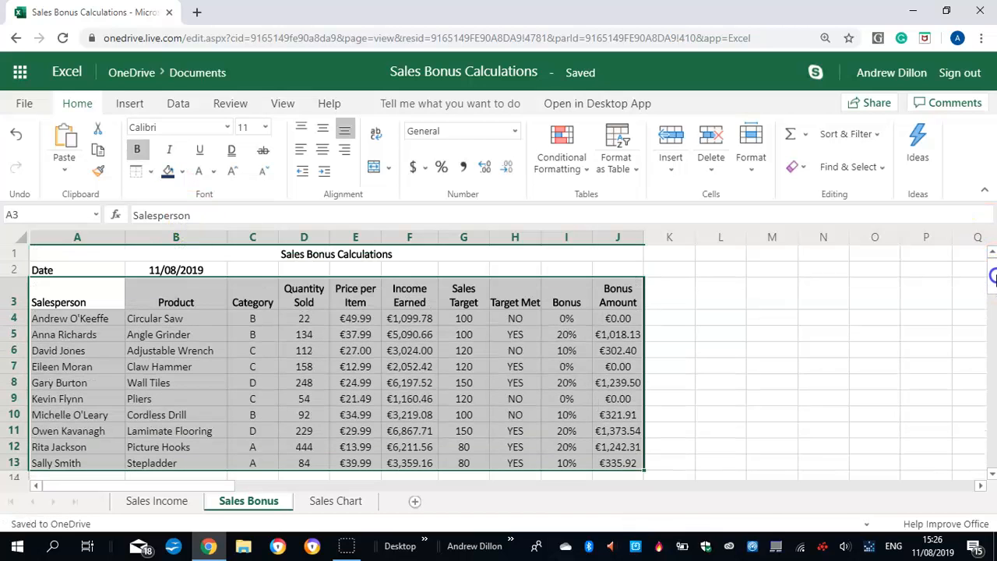
pyautogui.click(516, 447)
# Fill A3:J13 with the gold theme color and set its font color to the lightest blue theme shade
pyautogui.moveTo(50, 302)
pyautogui.mouseDown()
pyautogui.moveTo(597, 436)
pyautogui.moveTo(616, 459)
pyautogui.mouseUp()
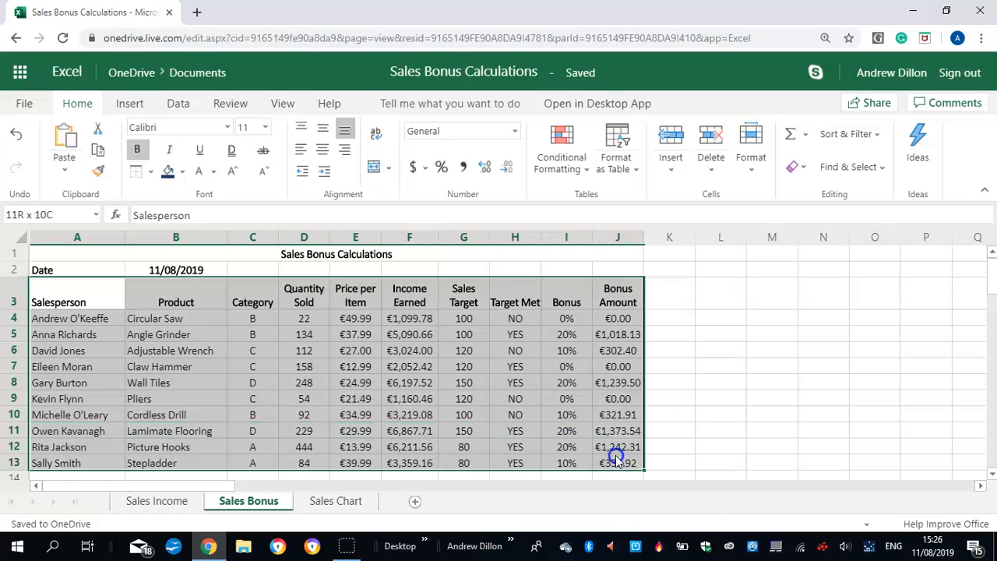
pyautogui.click(183, 172)
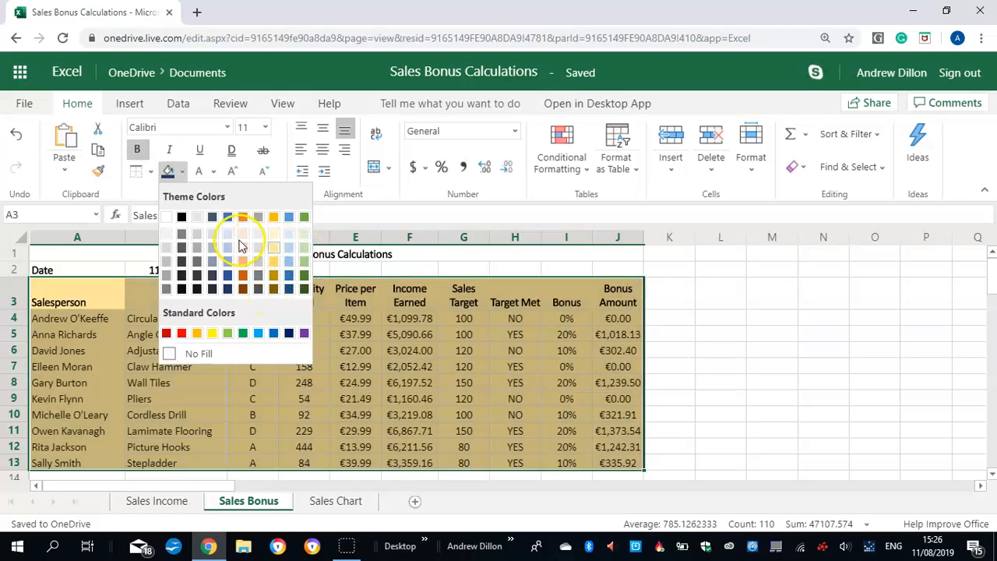
pyautogui.click(274, 218)
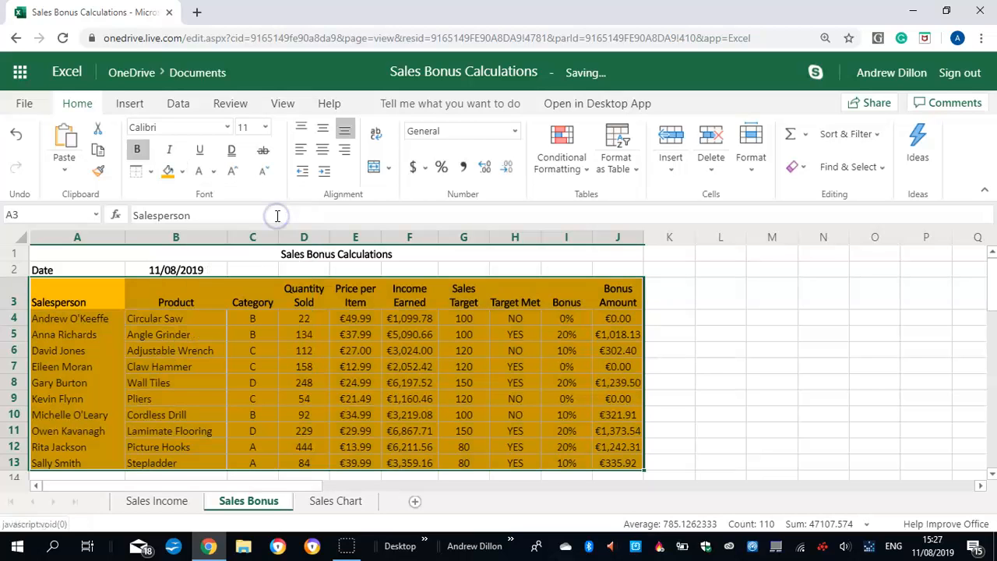
pyautogui.click(213, 172)
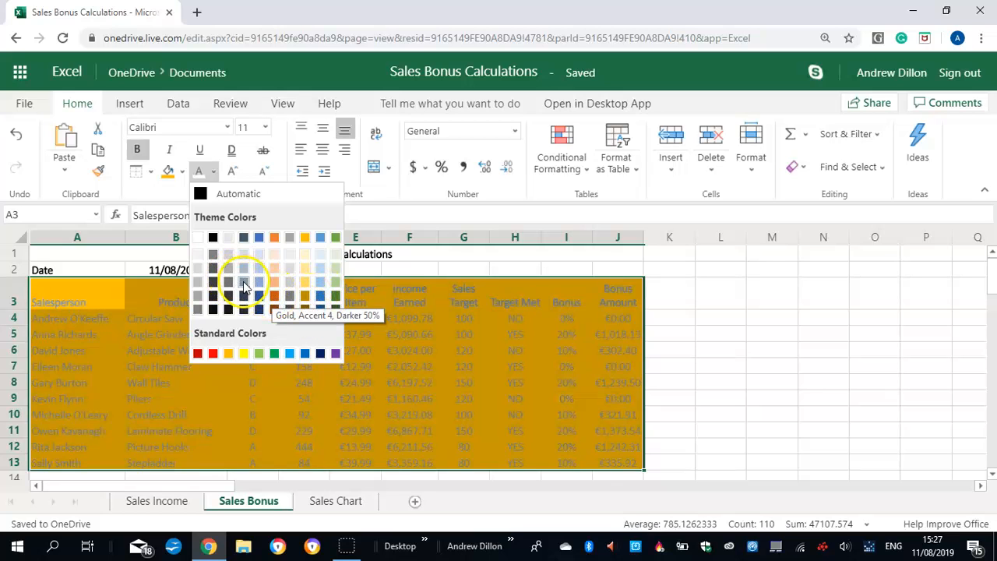
pyautogui.click(320, 255)
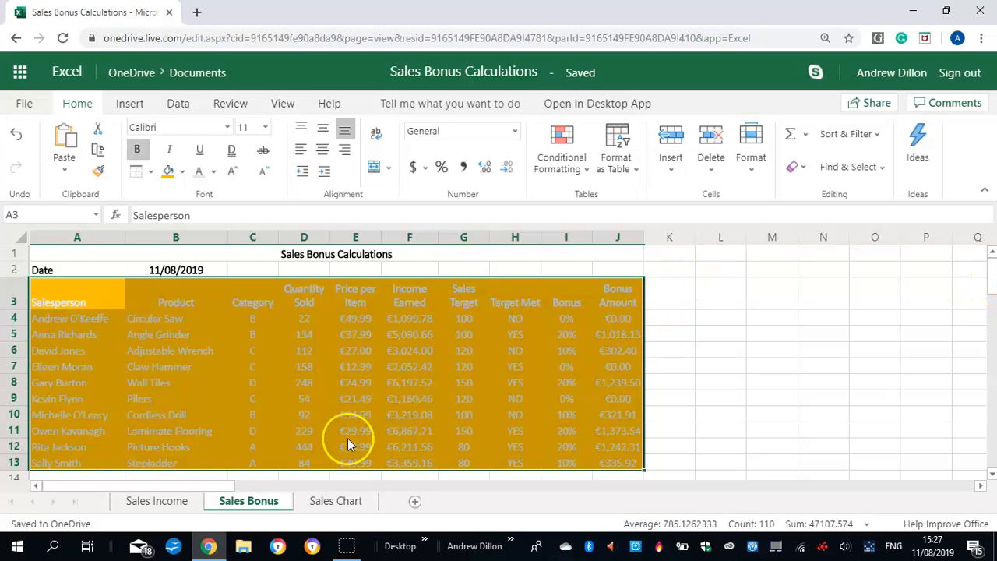
pyautogui.click(322, 378)
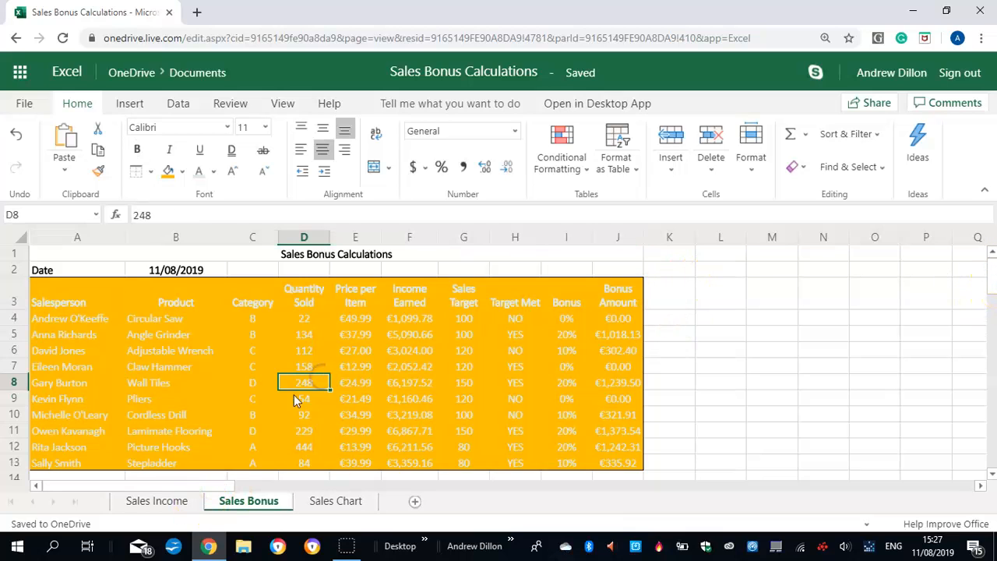
# Review the finished Sales Chart, Sales Income and Sales Bonus sheets, including the summary rows and lookup table below the data
pyautogui.click(308, 501)
pyautogui.scroll(-3, 979, 285)
pyautogui.scroll(3, 980, 285)
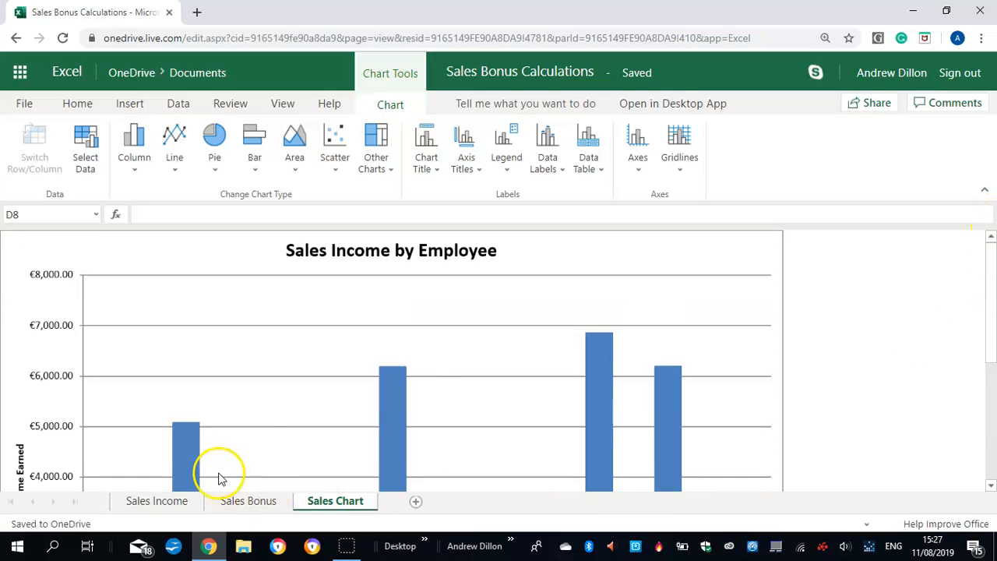
pyautogui.click(177, 501)
pyautogui.scroll(-3, 983, 282)
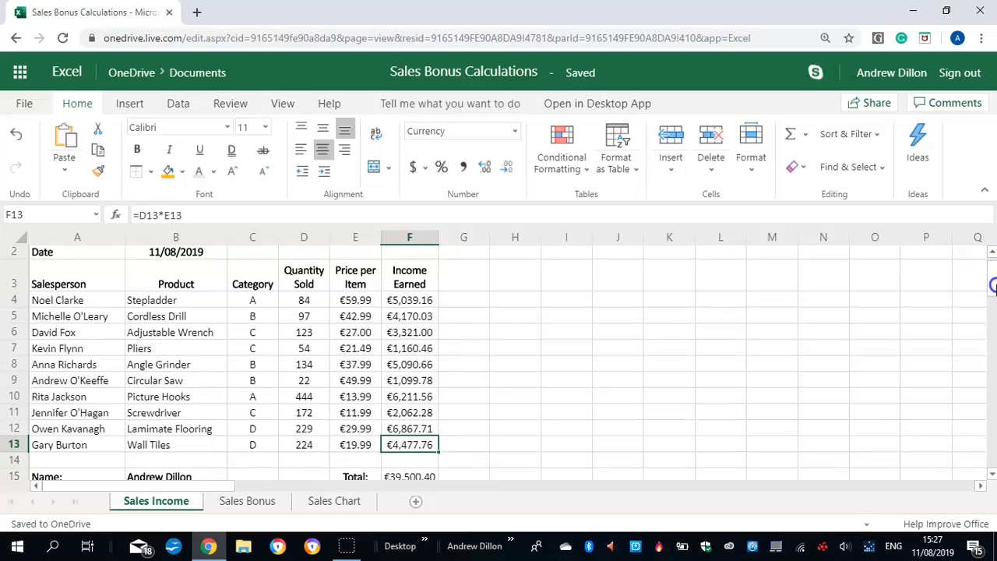
pyautogui.click(234, 501)
pyautogui.scroll(-3, 991, 282)
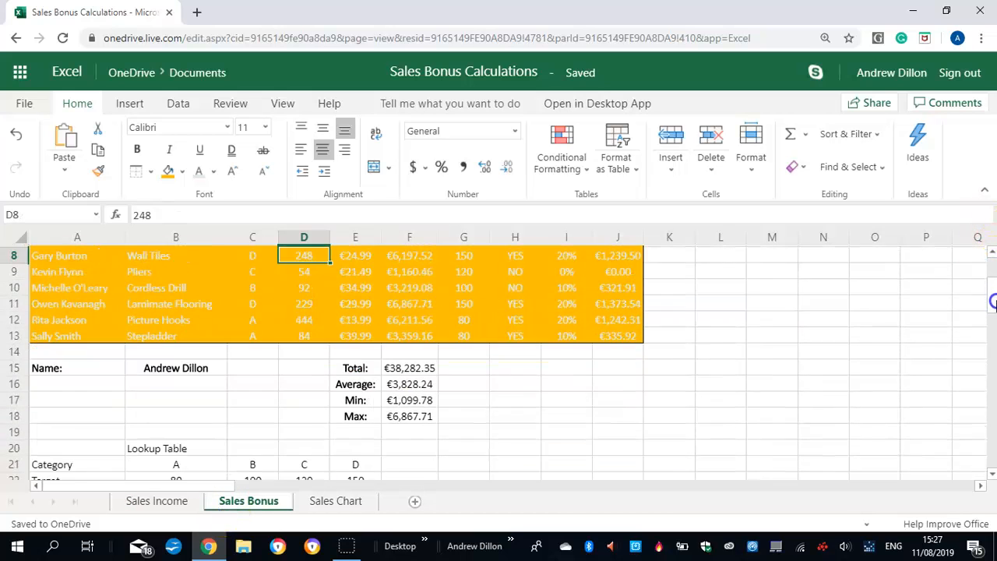
pyautogui.scroll(2, 991, 282)
pyautogui.scroll(1, 993, 264)
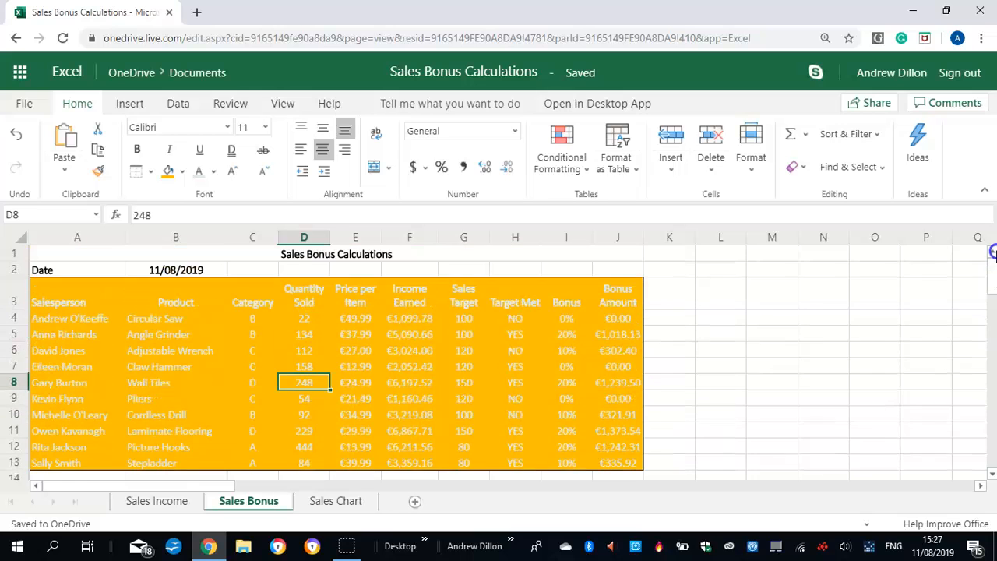
pyautogui.click(159, 504)
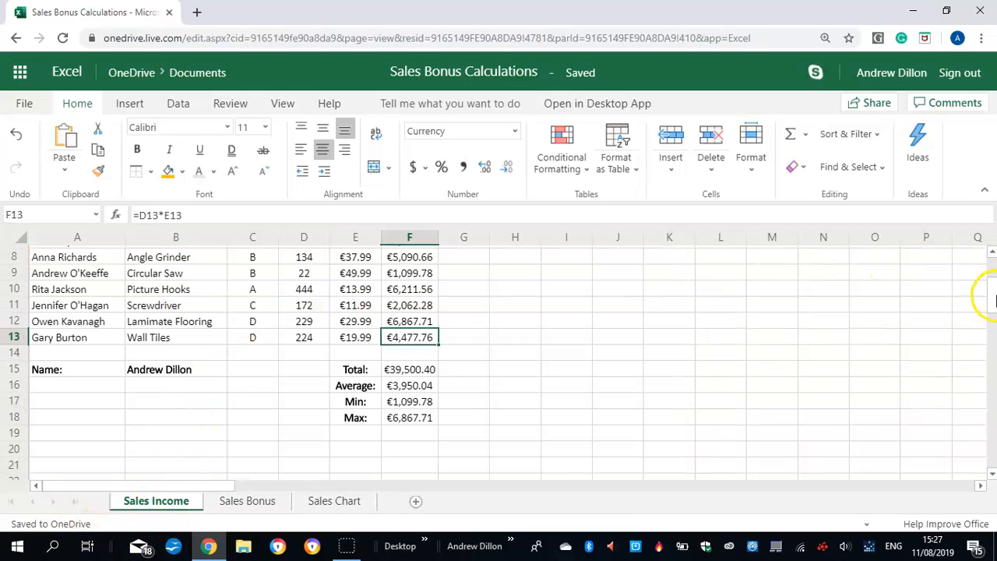
pyautogui.scroll(3, 982, 284)
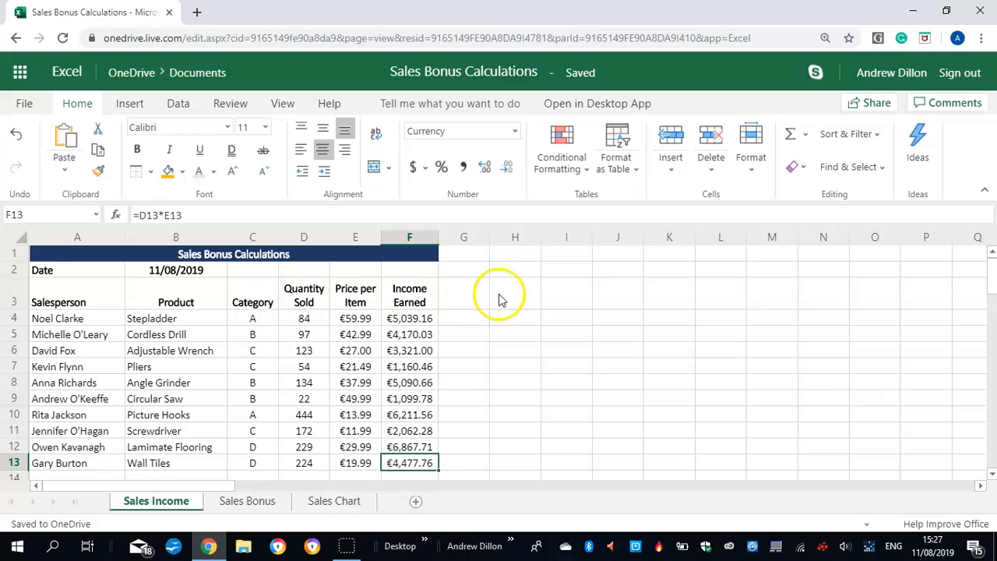